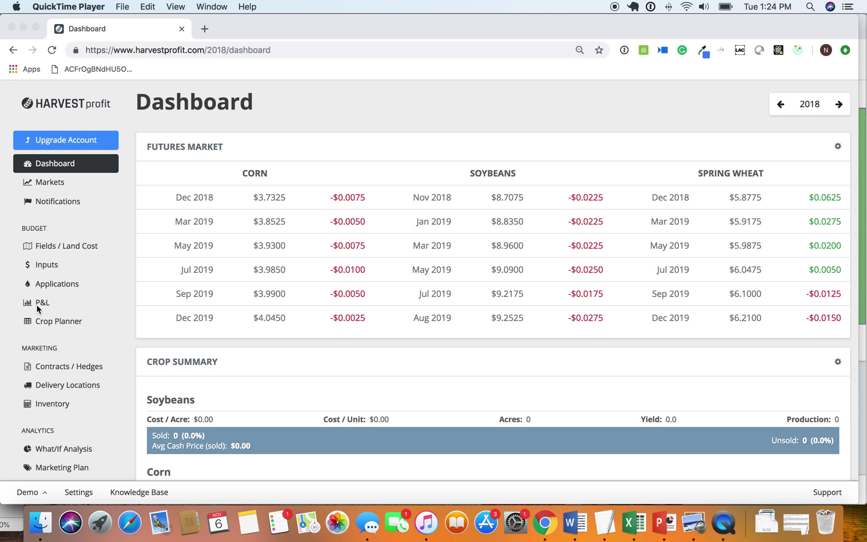
# Step: Plant Soybeans on North and South and Corn on East and West, then save the 2018 crop plan
pyautogui.click(64, 321)
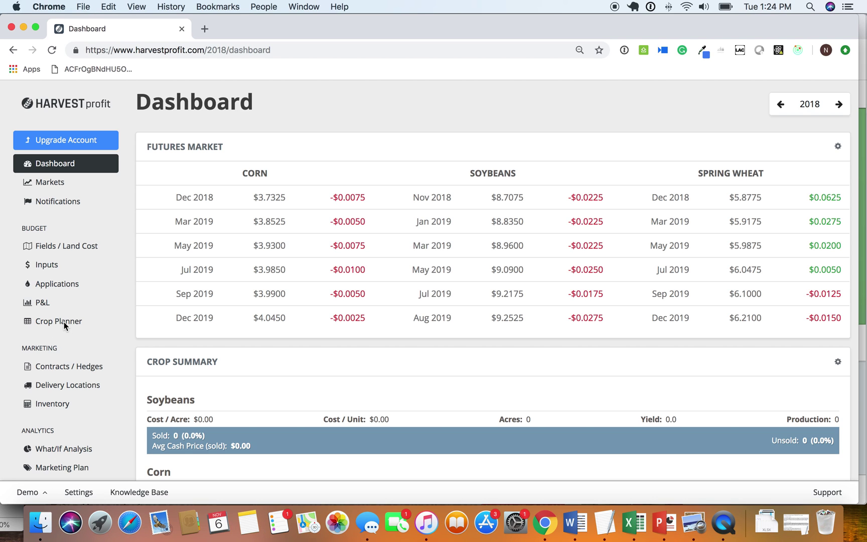
pyautogui.click(61, 324)
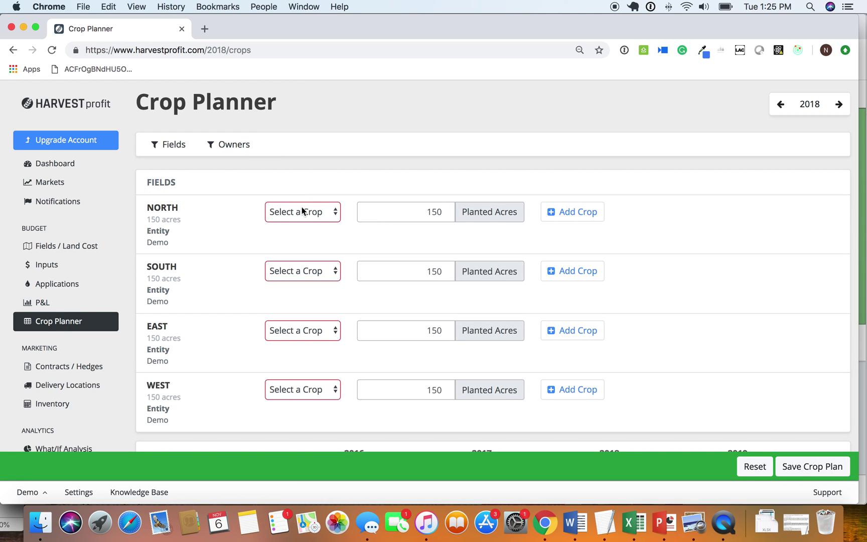
pyautogui.click(304, 214)
pyautogui.click(300, 234)
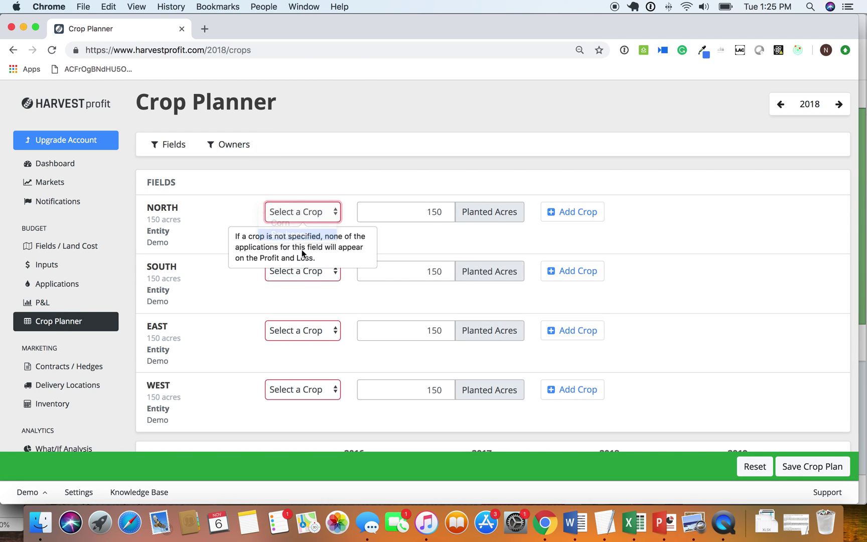
pyautogui.click(302, 275)
pyautogui.click(301, 294)
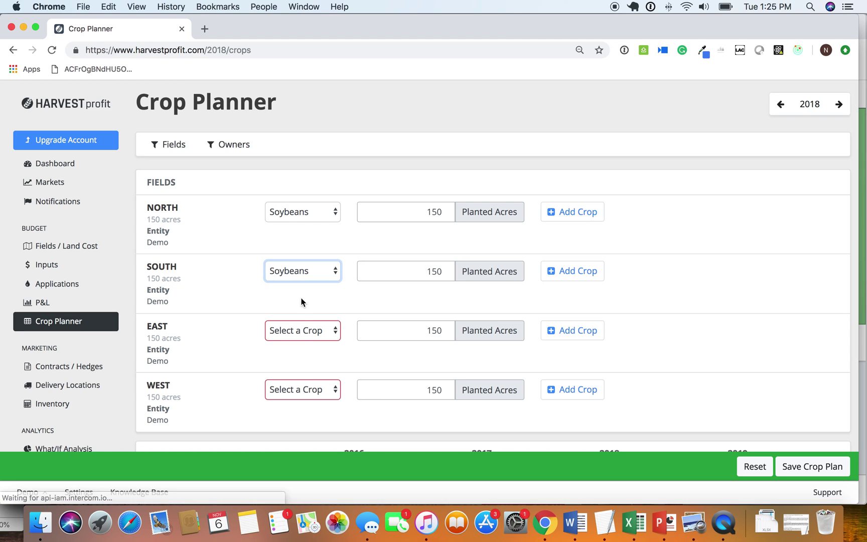
pyautogui.click(301, 331)
pyautogui.click(306, 340)
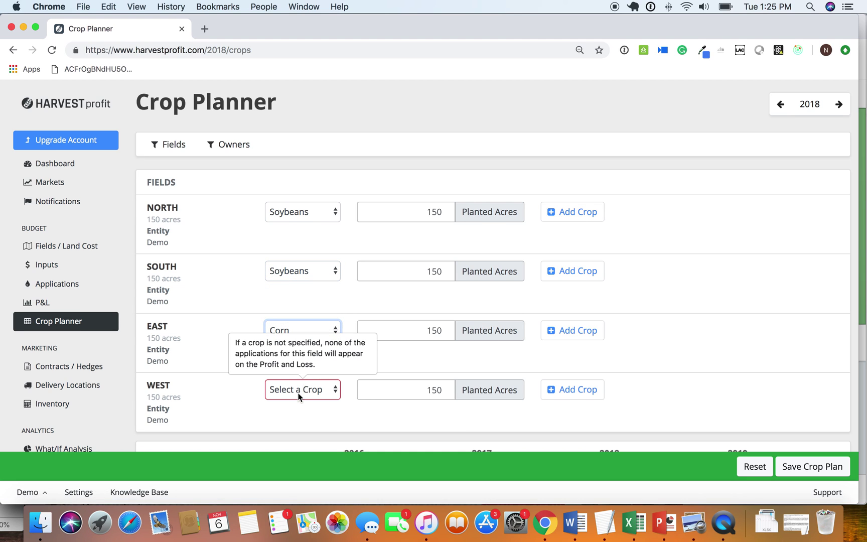
pyautogui.click(300, 390)
pyautogui.click(301, 401)
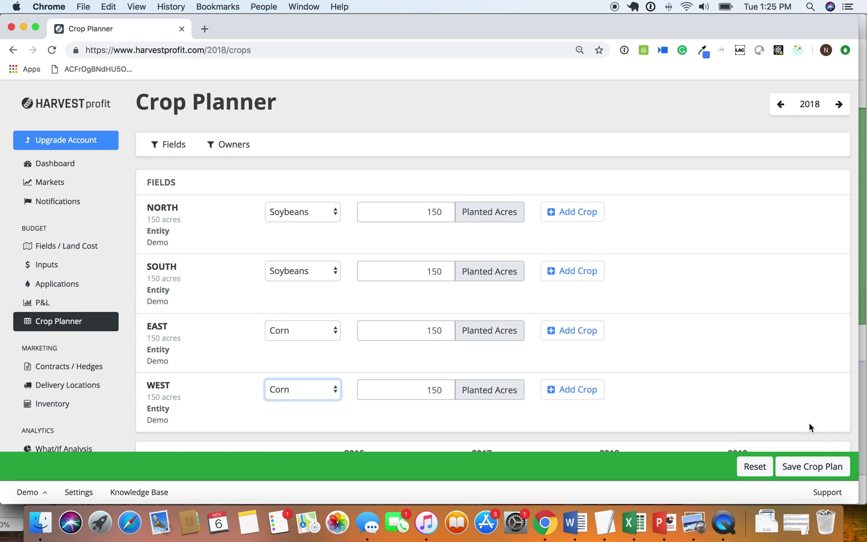
pyautogui.scroll(-2, 806, 436)
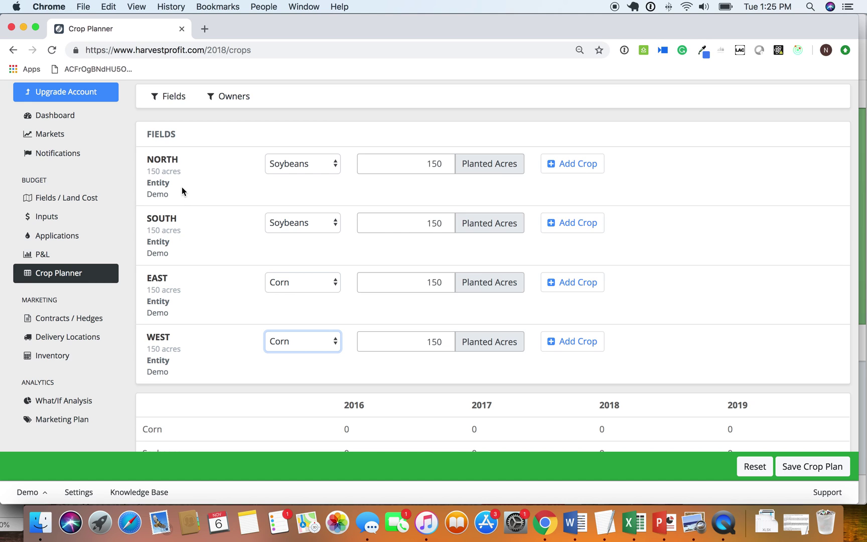
pyautogui.click(791, 468)
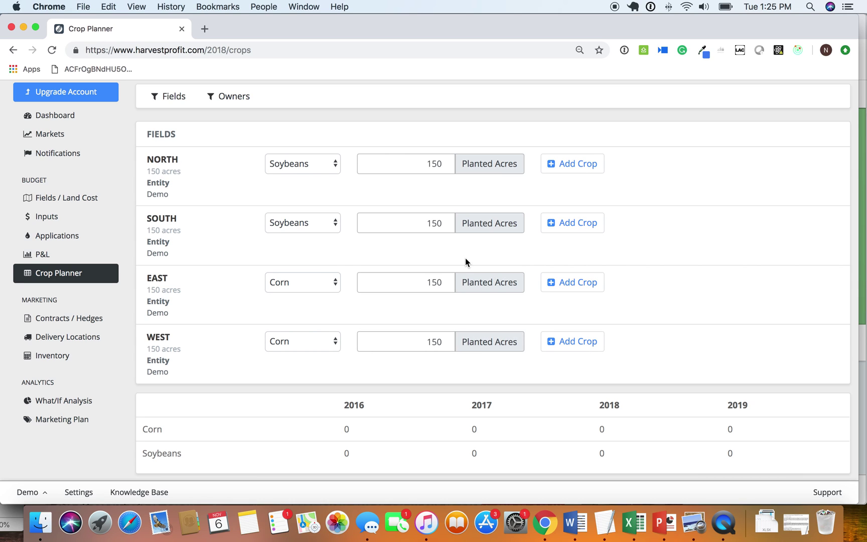
# Step: On the Applications page, enter yields of 50 for North and South and 190 for East
pyautogui.click(93, 243)
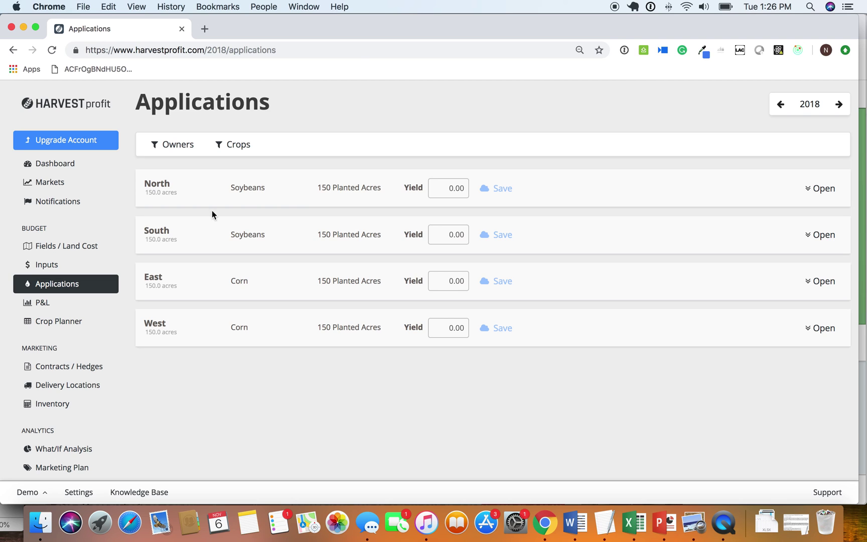
pyautogui.click(448, 189)
pyautogui.write('50')
pyautogui.click(448, 226)
pyautogui.write('50')
pyautogui.click(448, 277)
pyautogui.write('1')
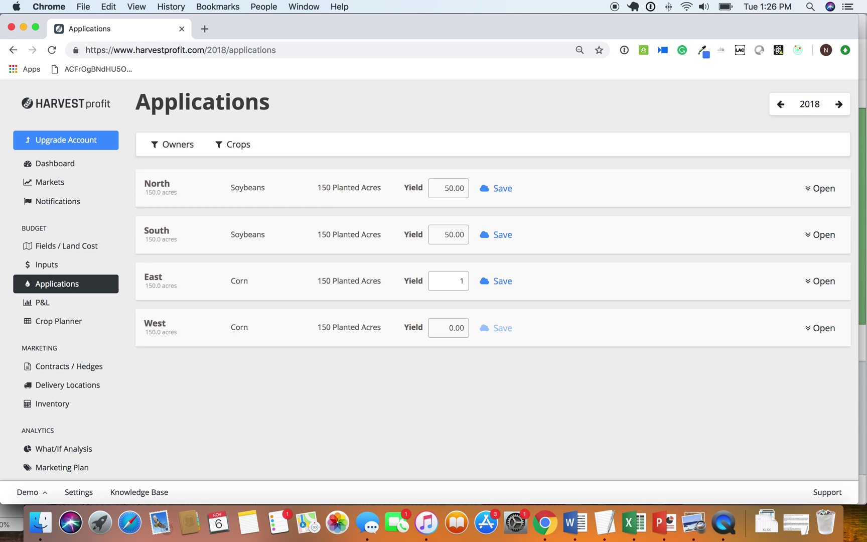
pyautogui.write('90')
pyautogui.click(447, 329)
pyautogui.write('190')
# Step: Save the yield rows for East, West, South and North, then expand North's details
pyautogui.click(499, 281)
pyautogui.click(504, 329)
pyautogui.click(501, 236)
pyautogui.click(500, 188)
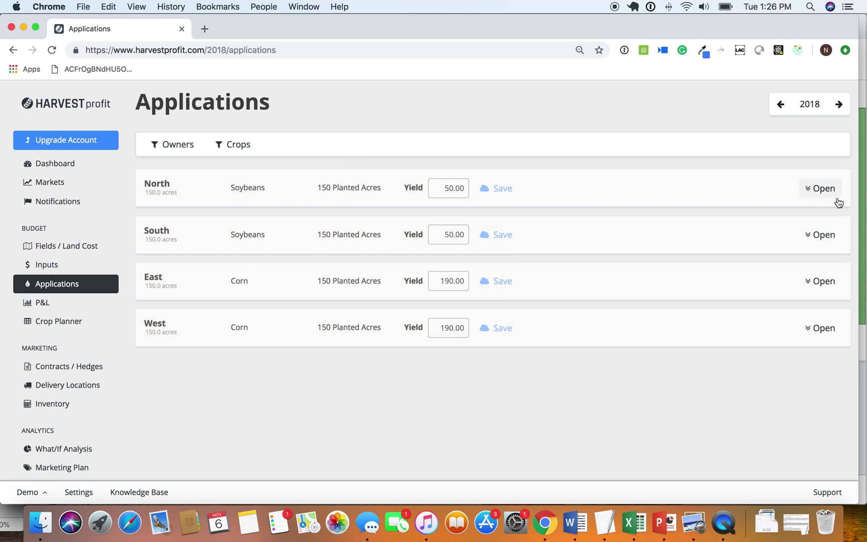
pyautogui.click(823, 189)
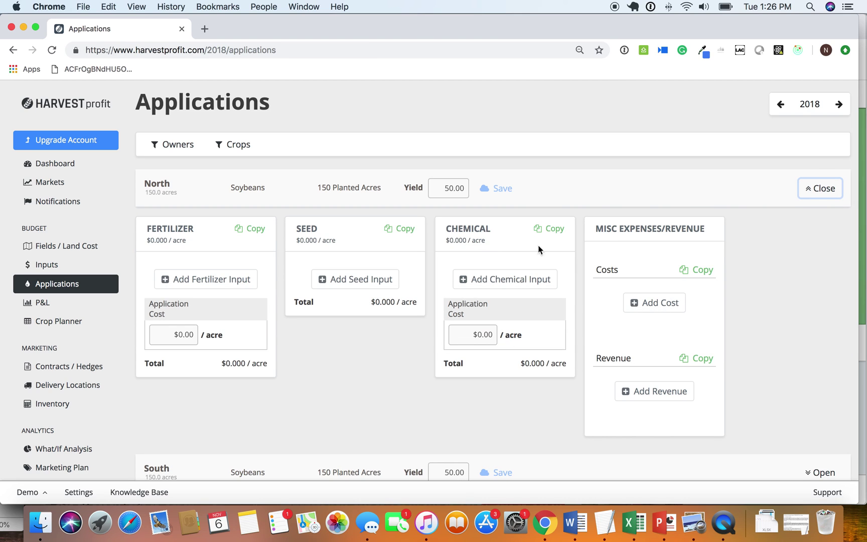
pyautogui.click(816, 192)
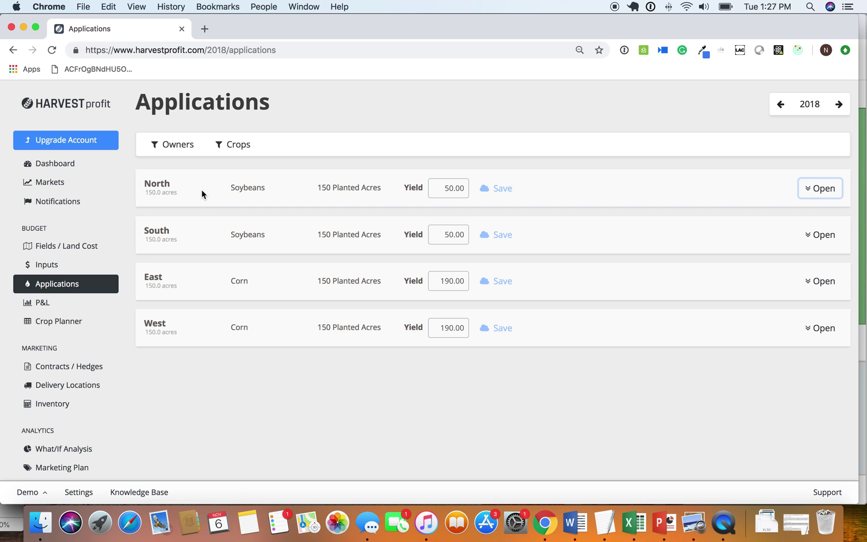
# Step: On the Fields / Land Cost page, enter land costs of $230 per acre for East and West
pyautogui.click(77, 248)
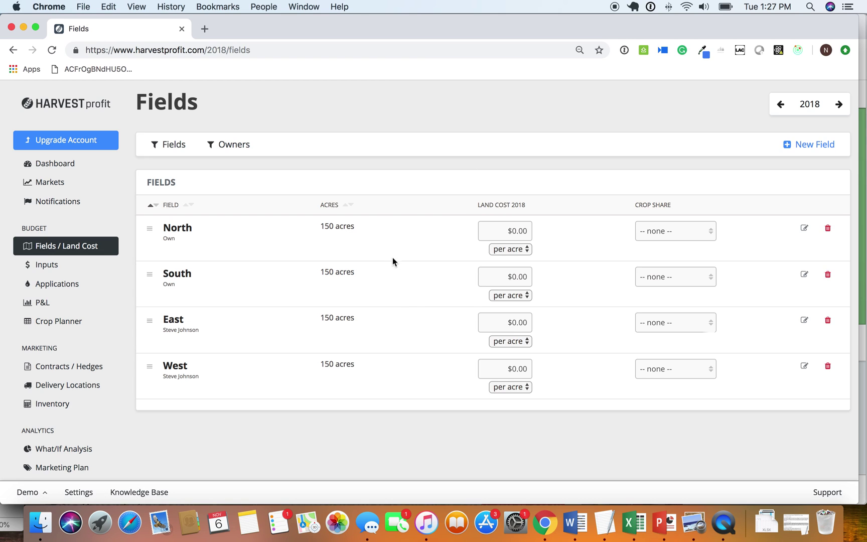
pyautogui.click(504, 323)
pyautogui.write('15')
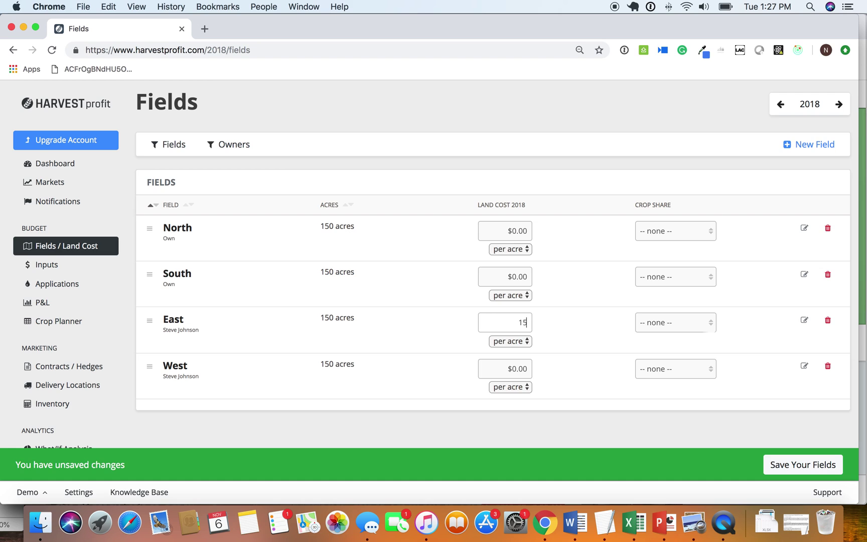
pyautogui.write('0')
pyautogui.press('BackSpace')
pyautogui.press('BackSpace')
pyautogui.press('BackSpace')
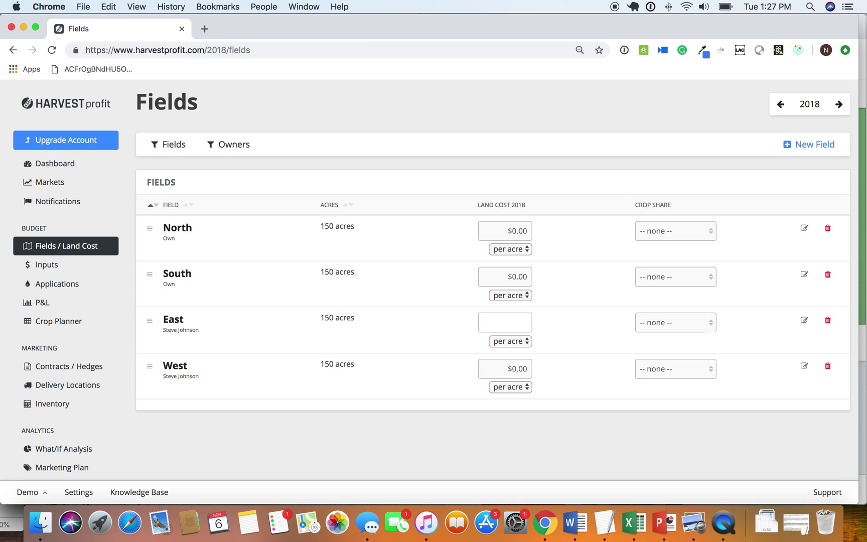
pyautogui.write('2')
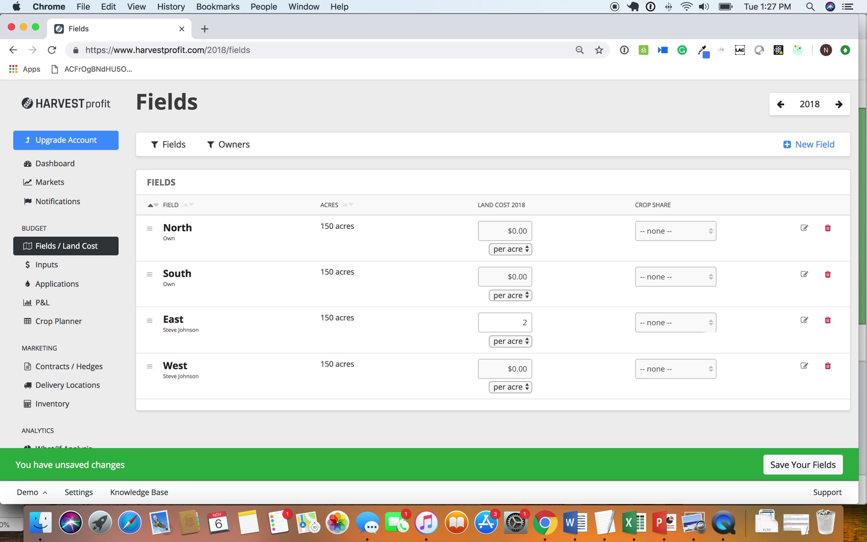
pyautogui.write('30')
pyautogui.click(517, 367)
pyautogui.write('22')
pyautogui.press('BackSpace')
pyautogui.write('30')
pyautogui.click(555, 361)
# Step: Set North and South land costs to $200 per acre and save the fields
pyautogui.doubleClick(511, 232)
pyautogui.write('200')
pyautogui.doubleClick(504, 272)
pyautogui.write('2000')
pyautogui.press('BackSpace')
pyautogui.click(562, 290)
pyautogui.click(794, 472)
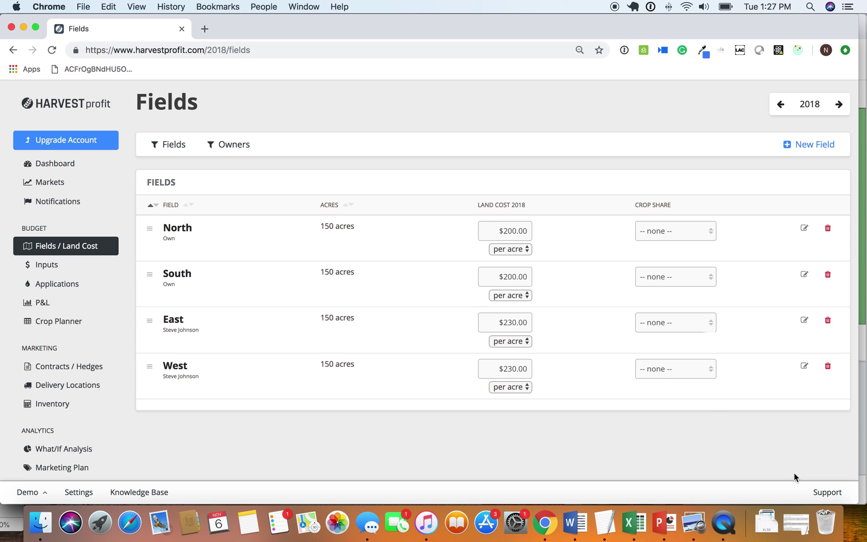
# Step: Open the Inputs page and scroll down to the Payments/Depreciation section
pyautogui.click(95, 268)
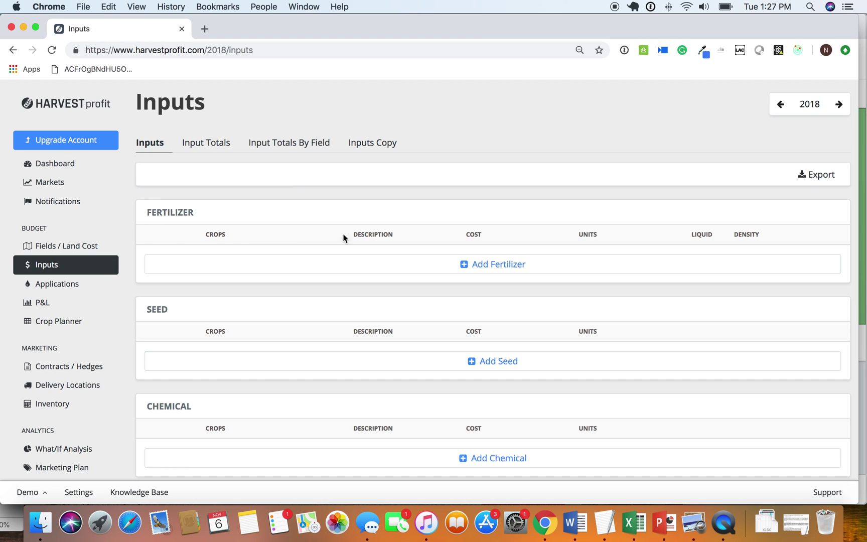
pyautogui.scroll(-2, 478, 271)
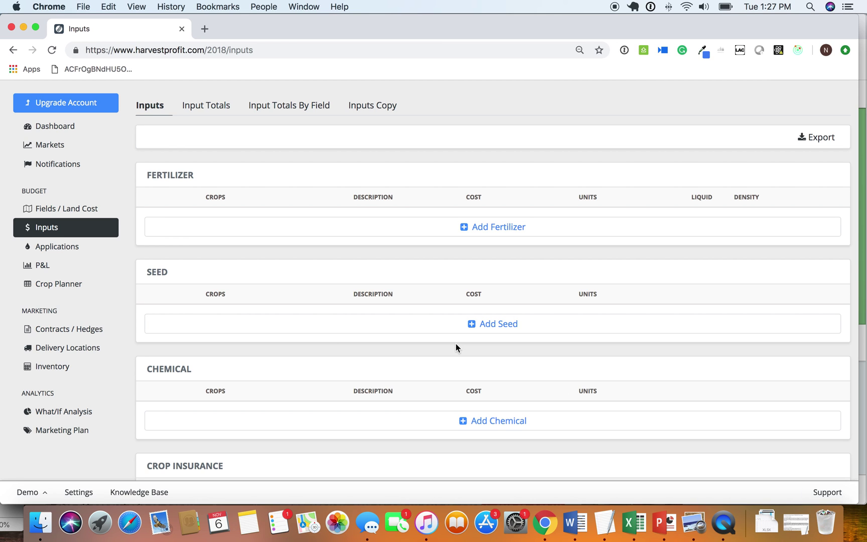
pyautogui.scroll(-7, 456, 343)
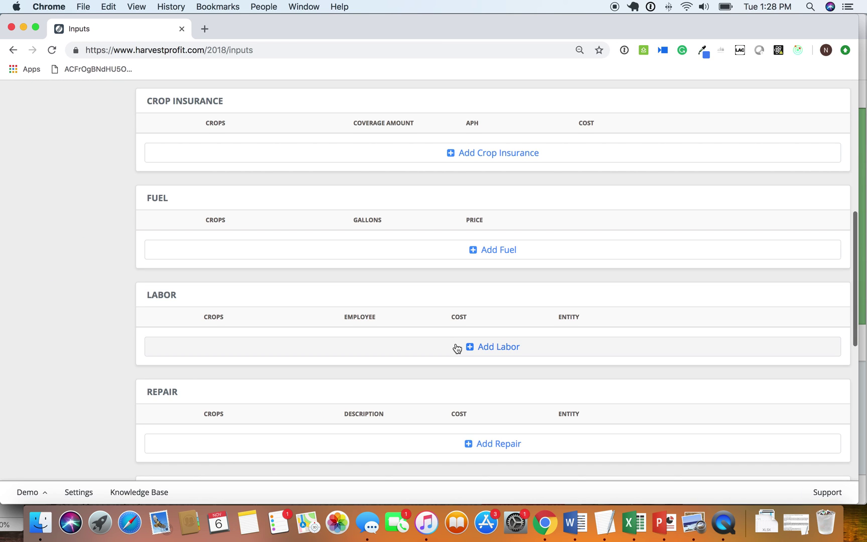
pyautogui.scroll(-3, 456, 343)
pyautogui.scroll(-5, 456, 345)
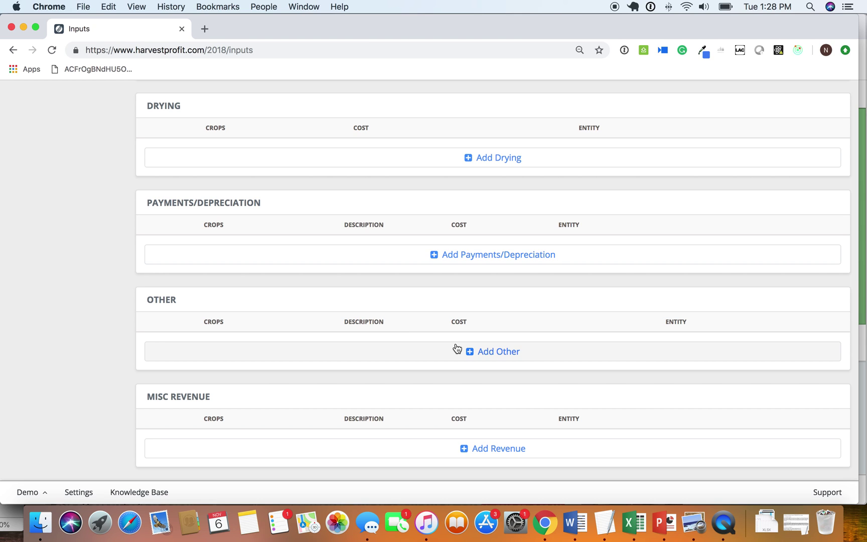
# Step: Add a Term Note payment for All Crops costing $40,000
pyautogui.click(494, 266)
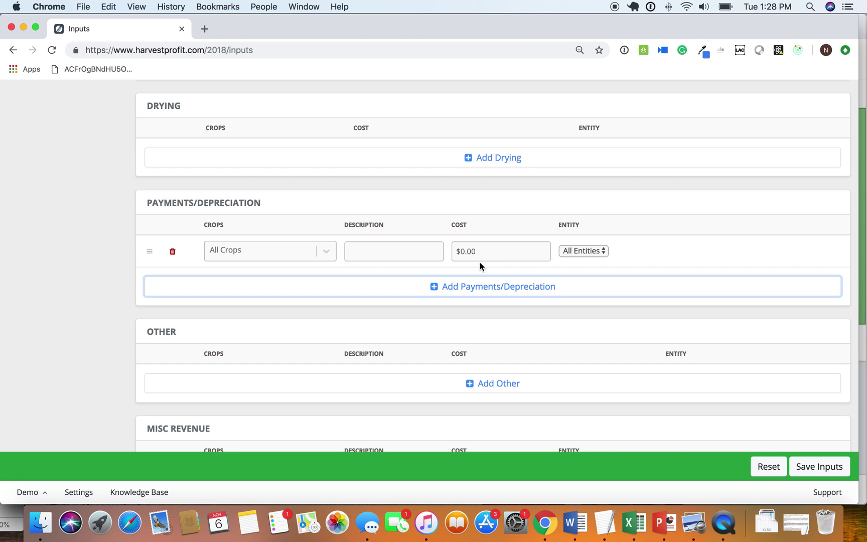
pyautogui.click(365, 250)
pyautogui.write('Term')
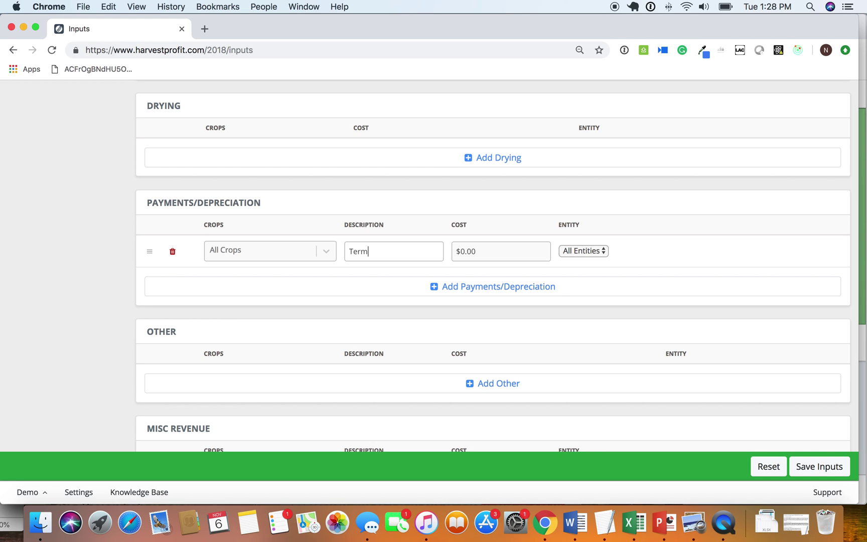
pyautogui.write(' Note')
pyautogui.press('Tab')
pyautogui.doubleClick(472, 249)
pyautogui.write('40,000')
pyautogui.click(636, 265)
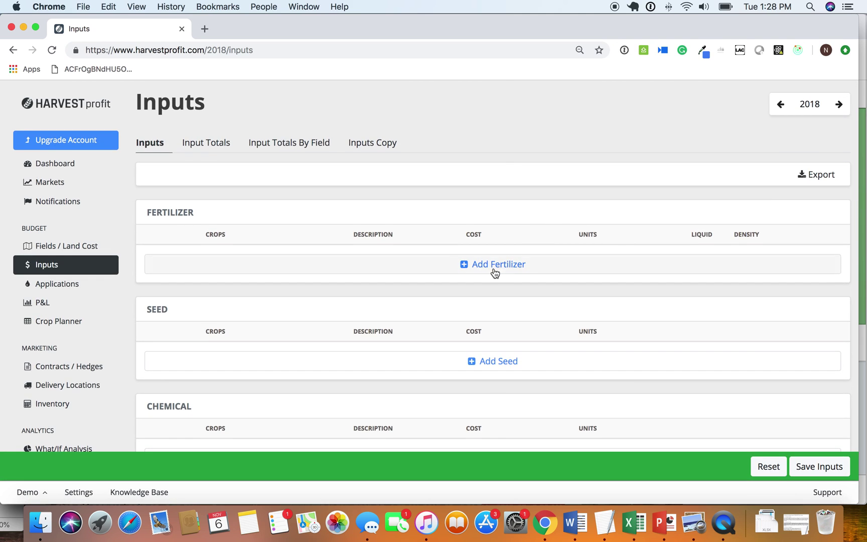
# Step: Add a 28% USA fertilizer costing $290 per ton
pyautogui.click(494, 264)
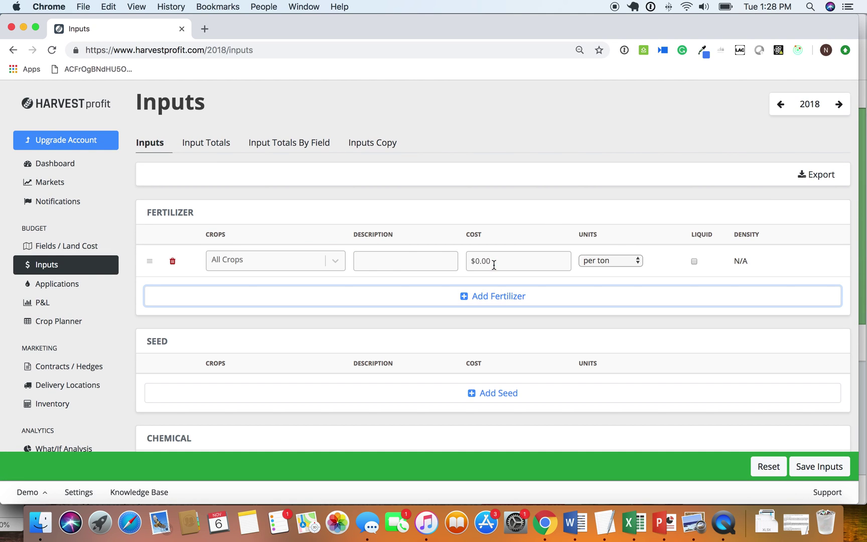
pyautogui.click(397, 261)
pyautogui.write('28')
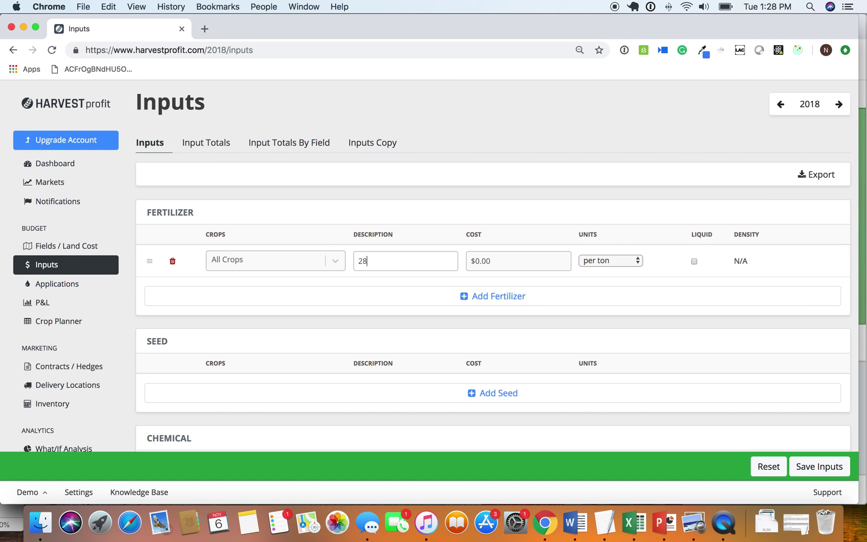
pyautogui.write('% USA')
pyautogui.press('Tab')
pyautogui.click(510, 266)
pyautogui.write('290')
pyautogui.press('Tab')
# Step: Mark 28% USA as a liquid fertilizer with density 10.70
pyautogui.click(623, 298)
pyautogui.click(694, 261)
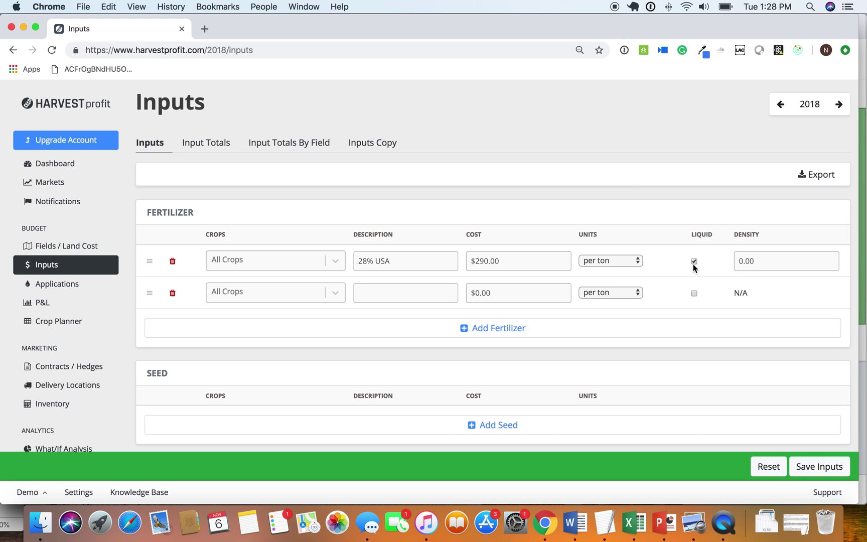
pyautogui.click(760, 266)
pyautogui.write('10.70')
pyautogui.scroll(-5, 712, 326)
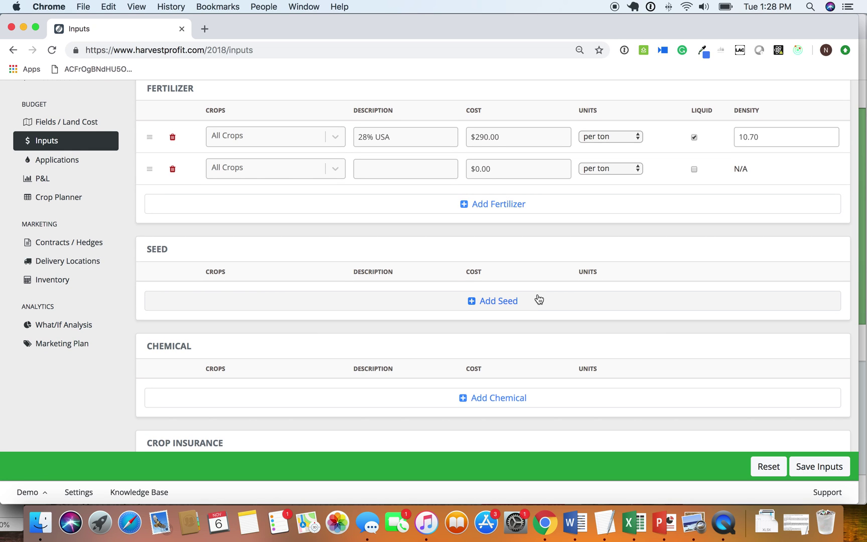
pyautogui.scroll(-1, 538, 300)
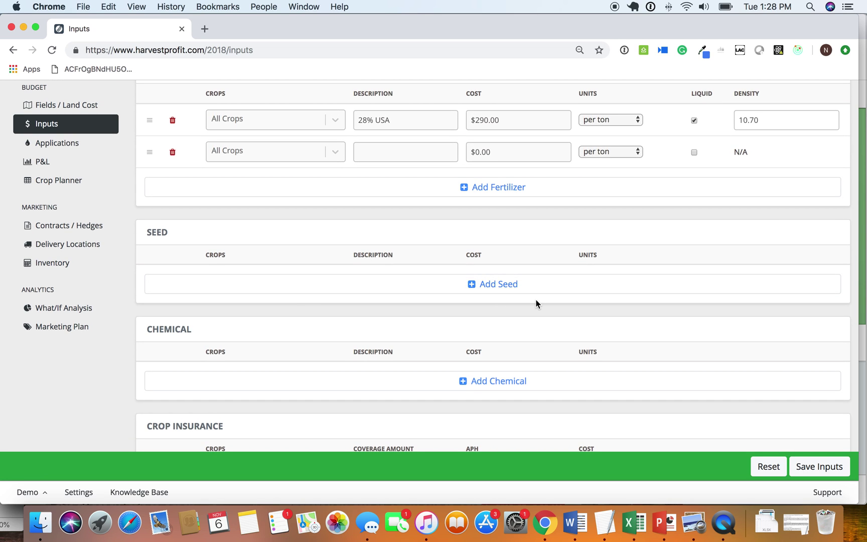
pyautogui.click(511, 284)
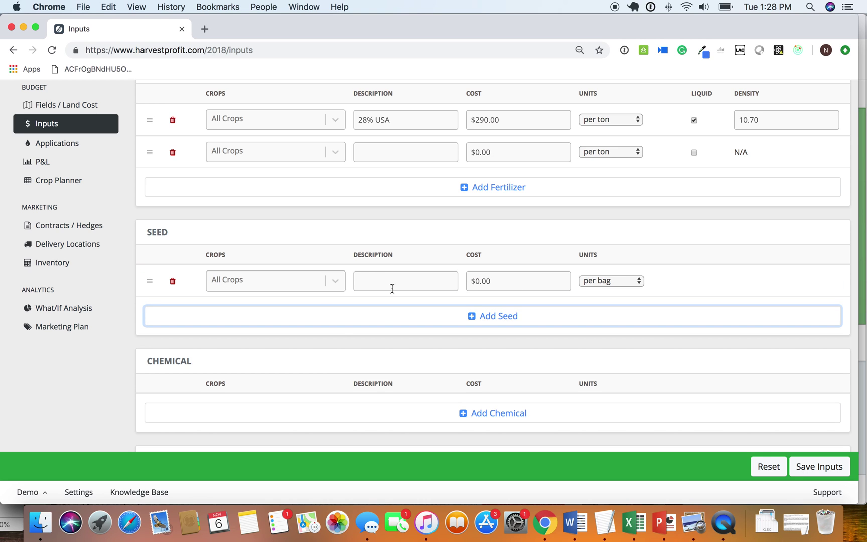
# Step: Set the new seed row to Corn, named Corn Seed, costing $200
pyautogui.click(320, 281)
pyautogui.click(289, 326)
pyautogui.click(406, 280)
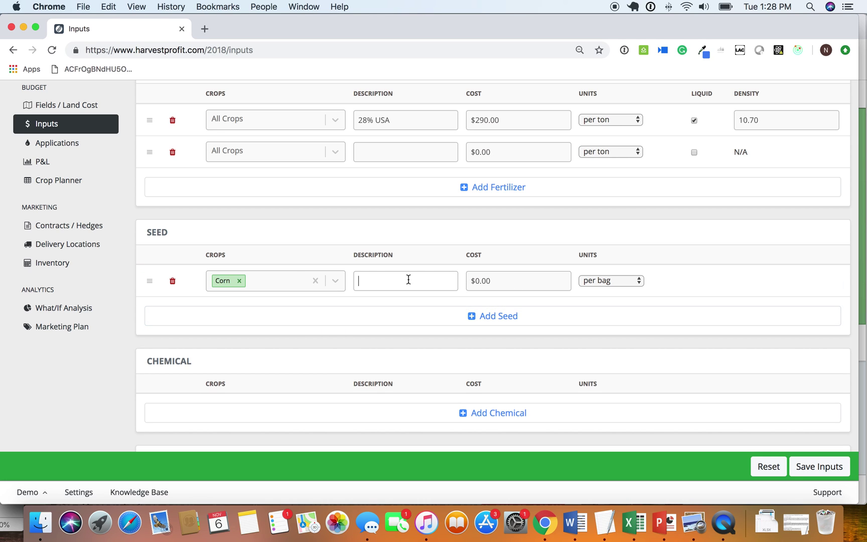
pyautogui.write('Corn Seed')
pyautogui.press('Tab')
pyautogui.doubleClick(516, 284)
pyautogui.write('200')
pyautogui.click(766, 289)
# Step: Keep the seed unit as per bag and add a new Chemical input row
pyautogui.click(617, 279)
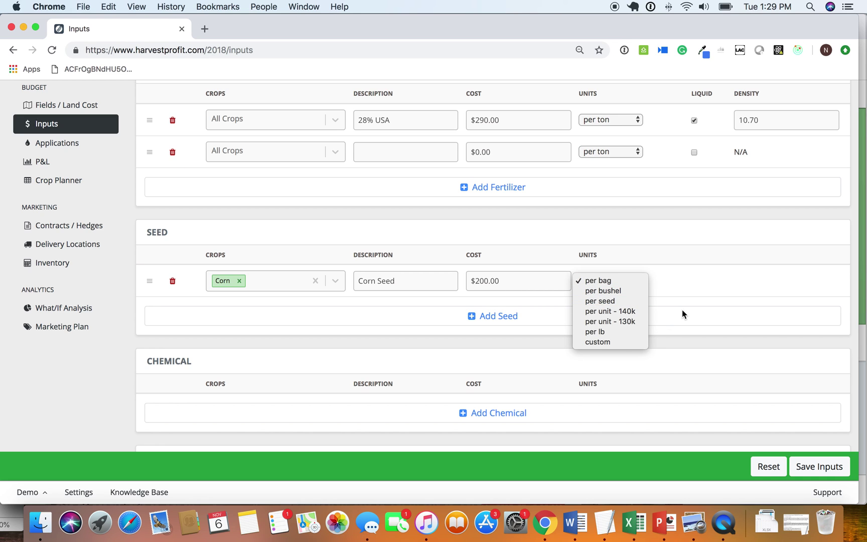
pyautogui.click(705, 288)
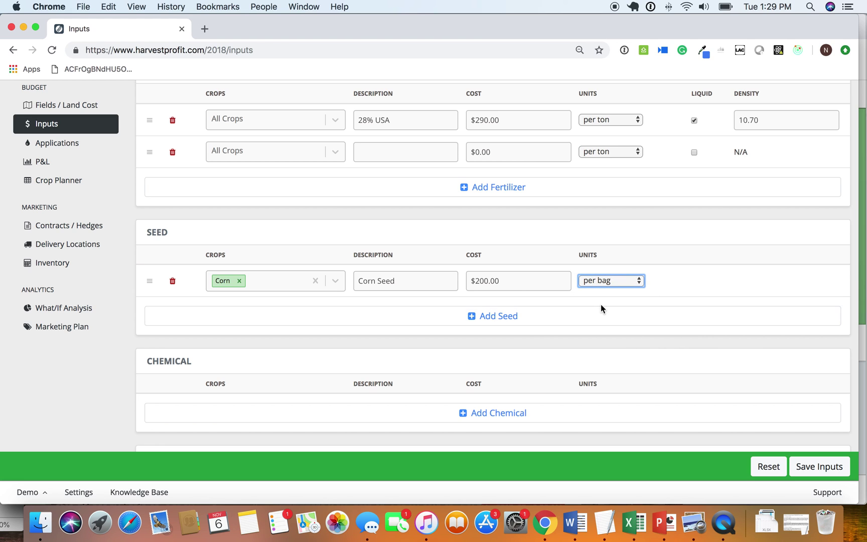
pyautogui.click(493, 417)
pyautogui.scroll(-2, 407, 385)
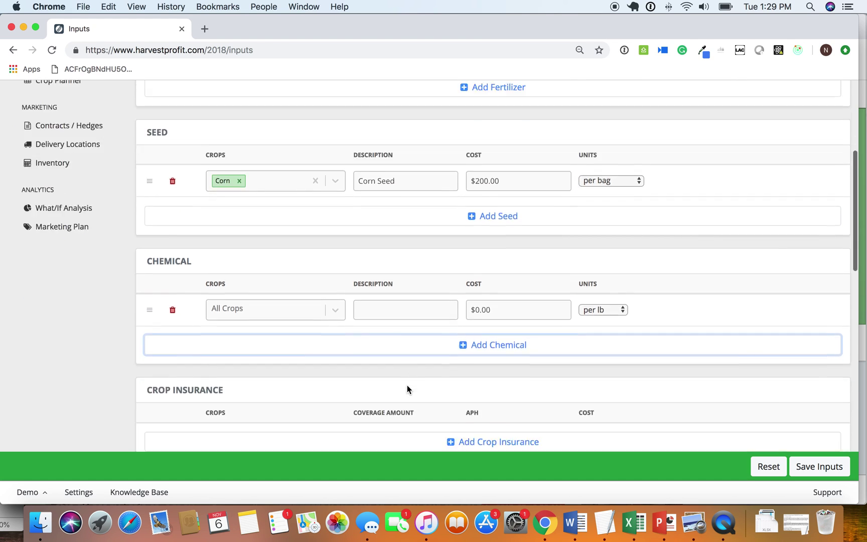
pyautogui.scroll(-2, 407, 387)
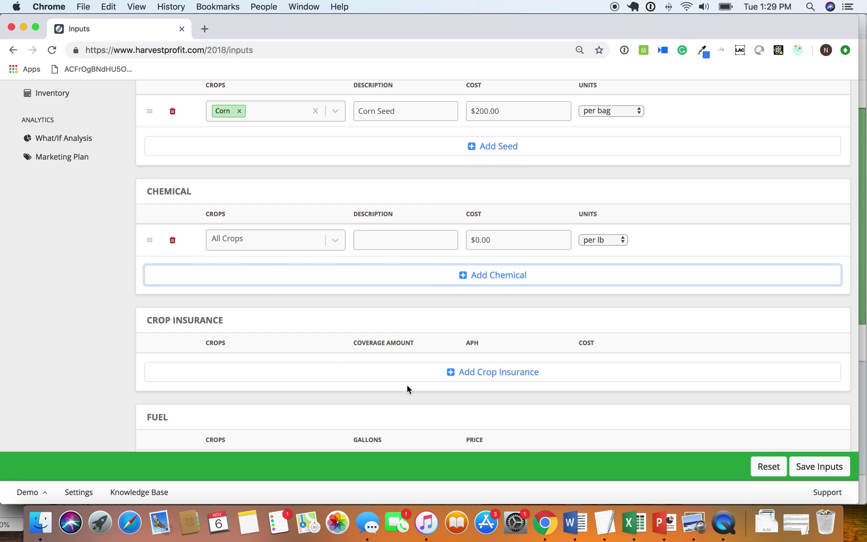
pyautogui.click(429, 245)
# Step: Name the chemical input Corn Chemical with a cost of $28
pyautogui.write('Cor')
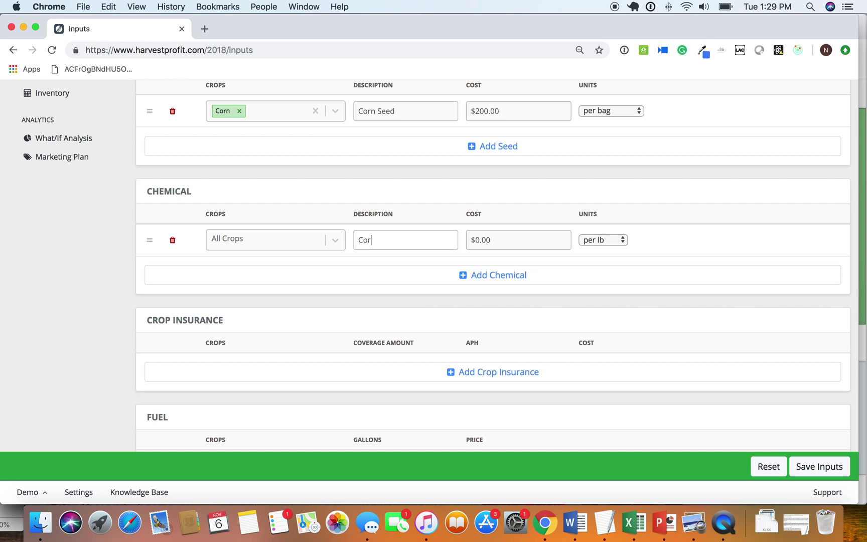
pyautogui.write('n Fa')
pyautogui.press('BackSpace')
pyautogui.press('BackSpace')
pyautogui.write('Chemical')
pyautogui.press('Tab')
pyautogui.doubleClick(504, 238)
pyautogui.write('28')
pyautogui.click(705, 240)
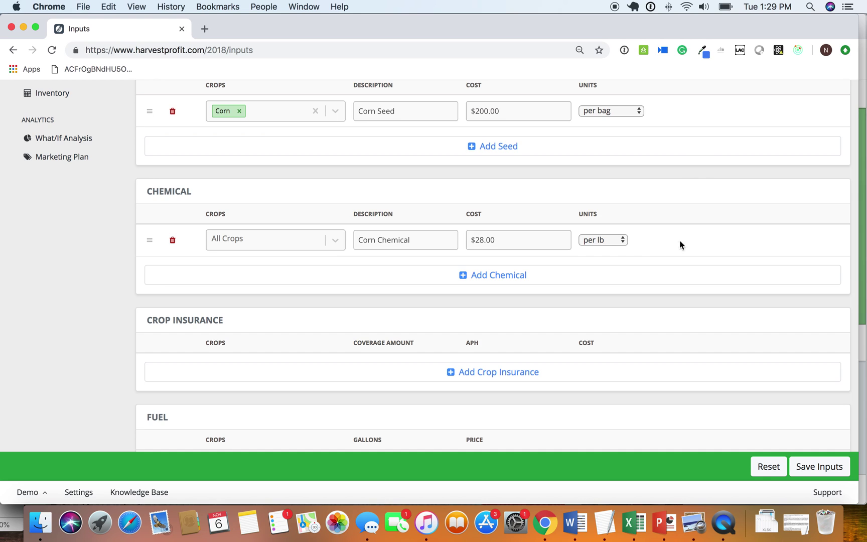
# Step: Set the chemical unit to per gallon and save all input prices
pyautogui.click(618, 237)
pyautogui.click(618, 269)
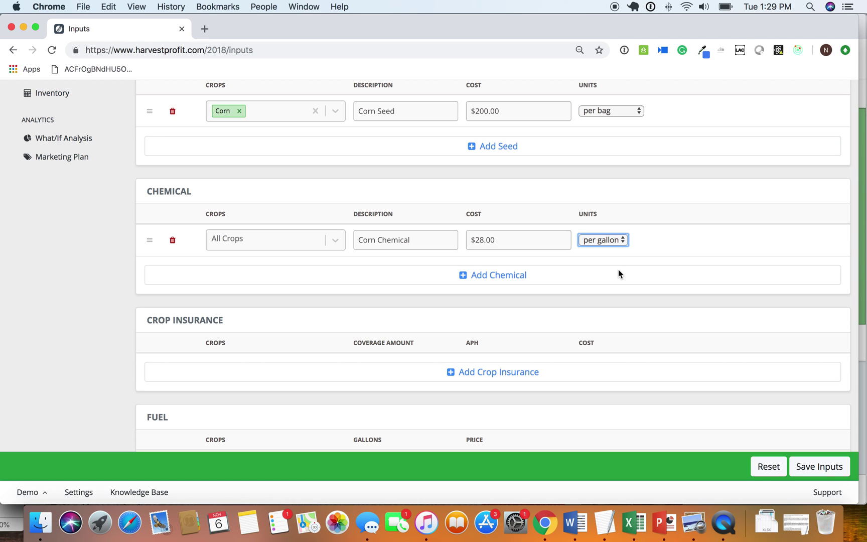
pyautogui.click(821, 472)
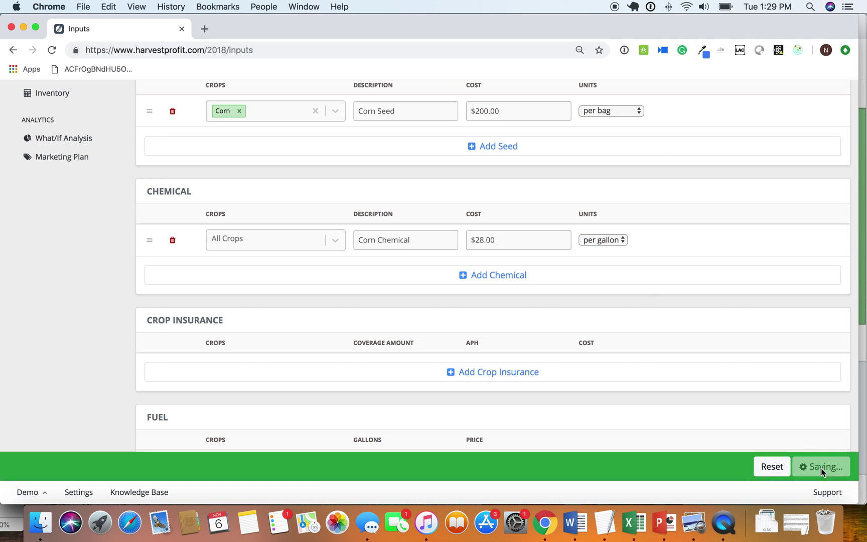
pyautogui.scroll(6, 564, 224)
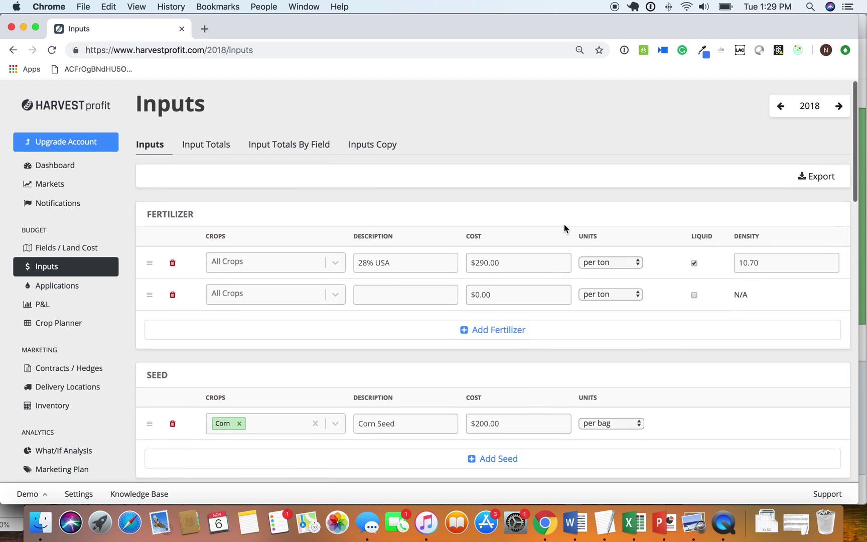
pyautogui.click(78, 284)
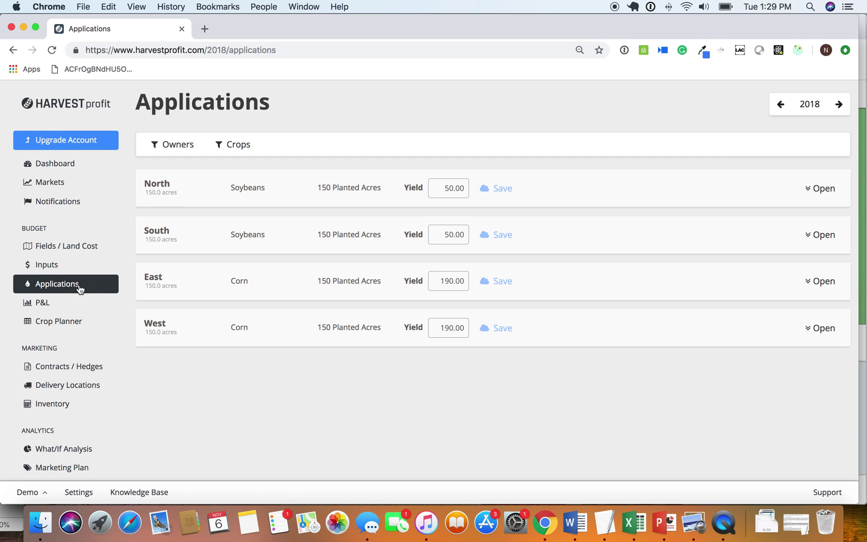
# Step: Add two 28% USA fertilizer applications of 12 gallons per acre to the East field
pyautogui.click(812, 284)
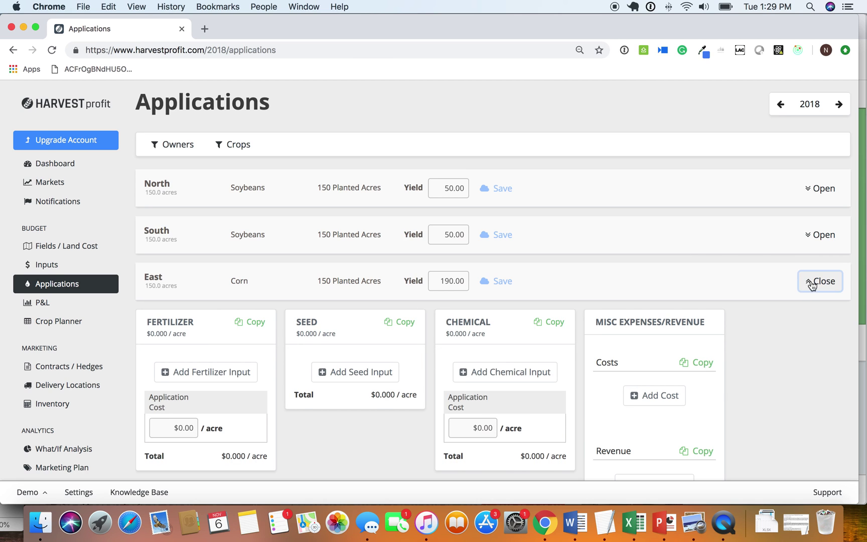
pyautogui.scroll(-3, 189, 352)
pyautogui.click(187, 265)
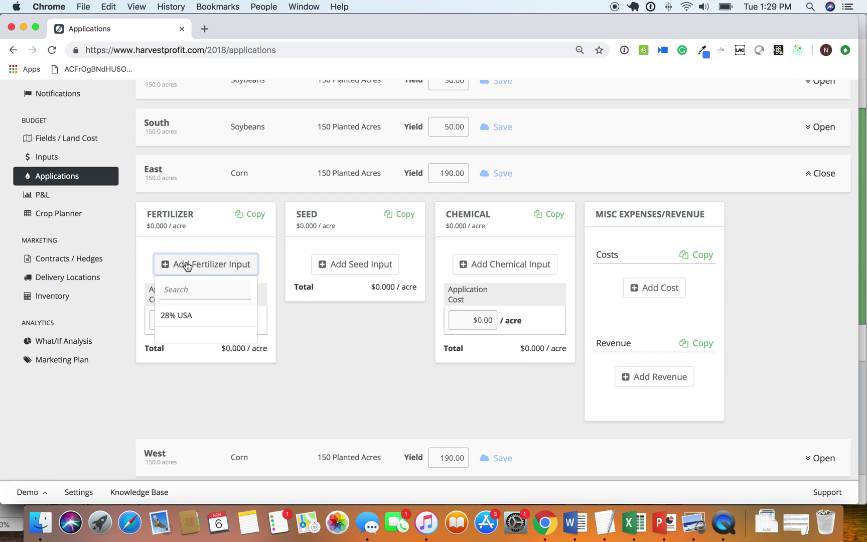
pyautogui.click(184, 316)
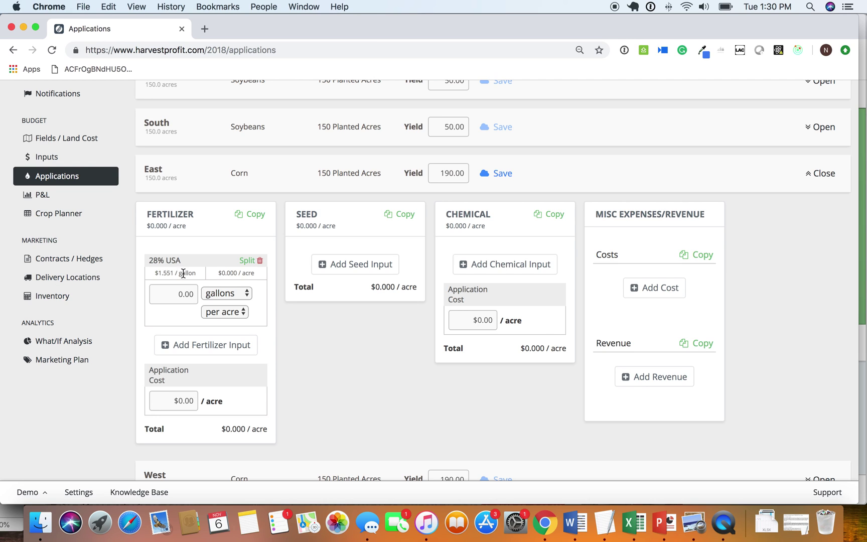
pyautogui.click(178, 293)
pyautogui.write('12')
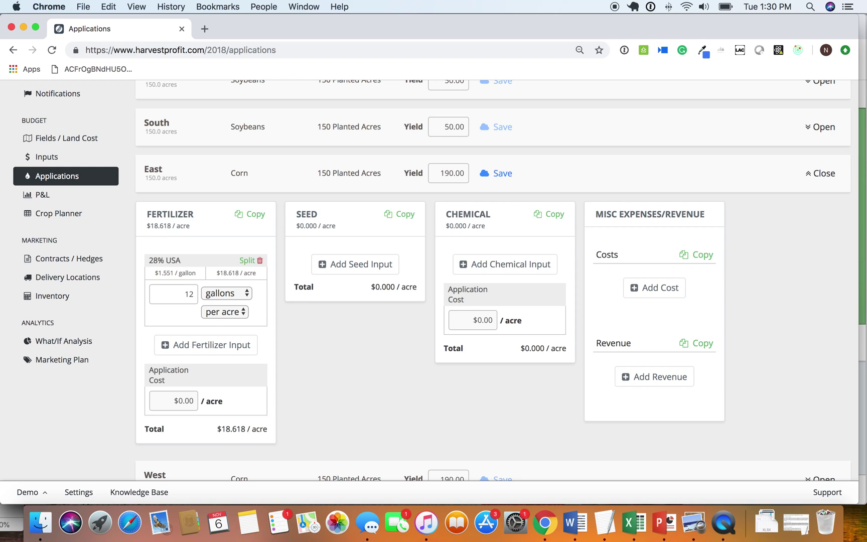
pyautogui.click(199, 353)
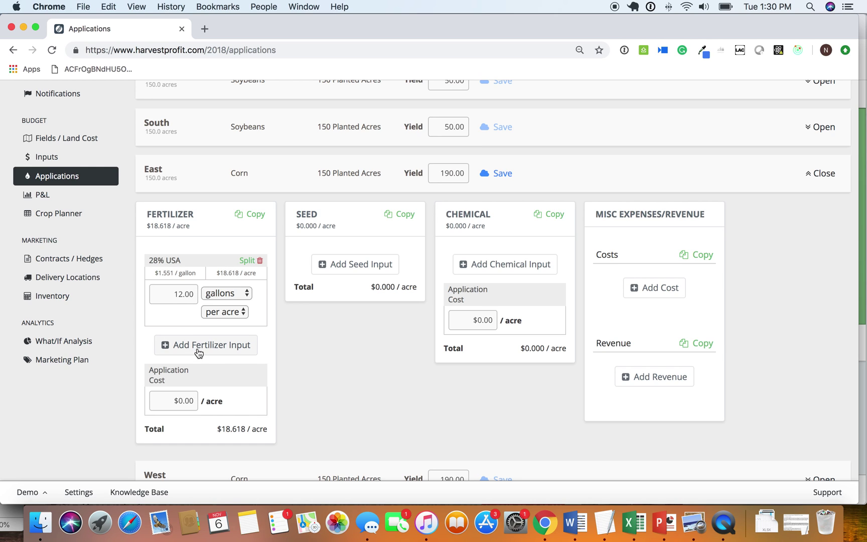
pyautogui.click(200, 351)
pyautogui.click(201, 397)
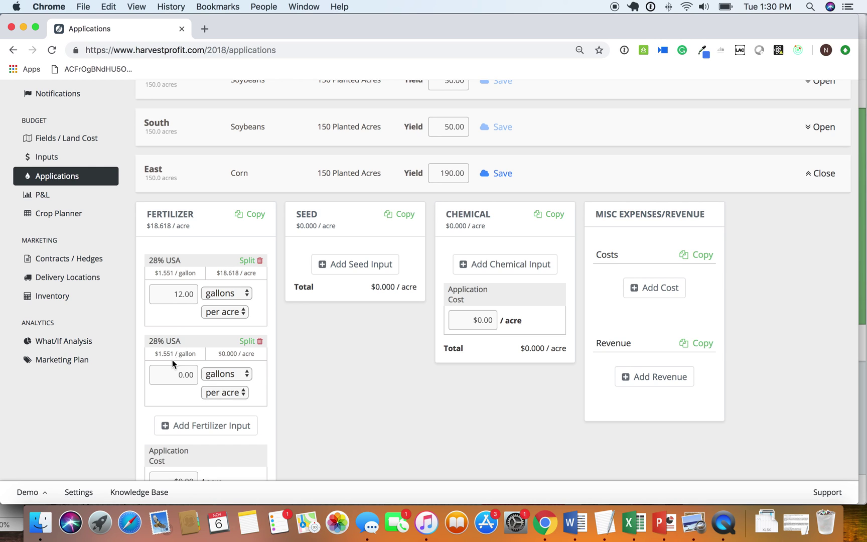
pyautogui.click(173, 374)
pyautogui.write('12')
pyautogui.click(261, 394)
# Step: Add Corn Seed to East at 33,000 seeds per acre
pyautogui.click(355, 268)
pyautogui.click(355, 316)
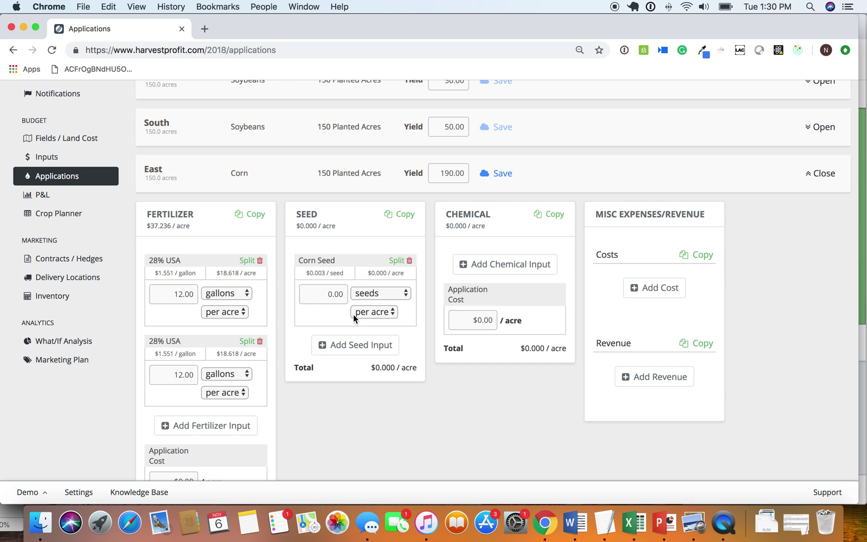
pyautogui.click(325, 296)
pyautogui.write('33000')
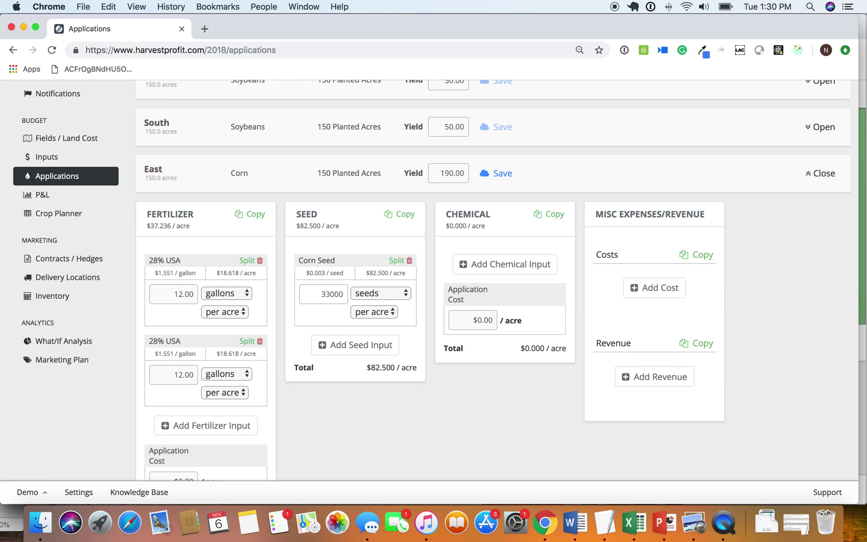
pyautogui.click(325, 312)
# Step: Add Corn Chemical to East at 1 gallon per acre with a $14 application cost, and save
pyautogui.click(495, 266)
pyautogui.click(496, 324)
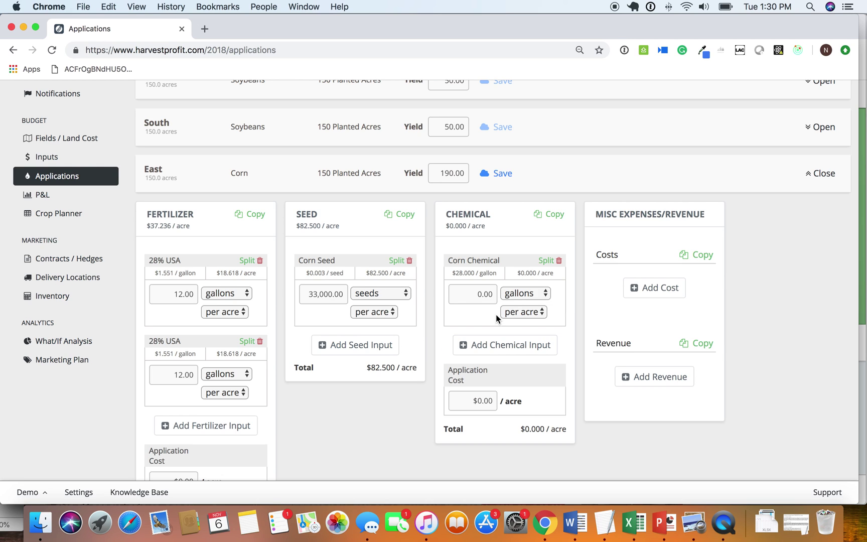
pyautogui.click(472, 294)
pyautogui.write('1')
pyautogui.scroll(-2, 481, 317)
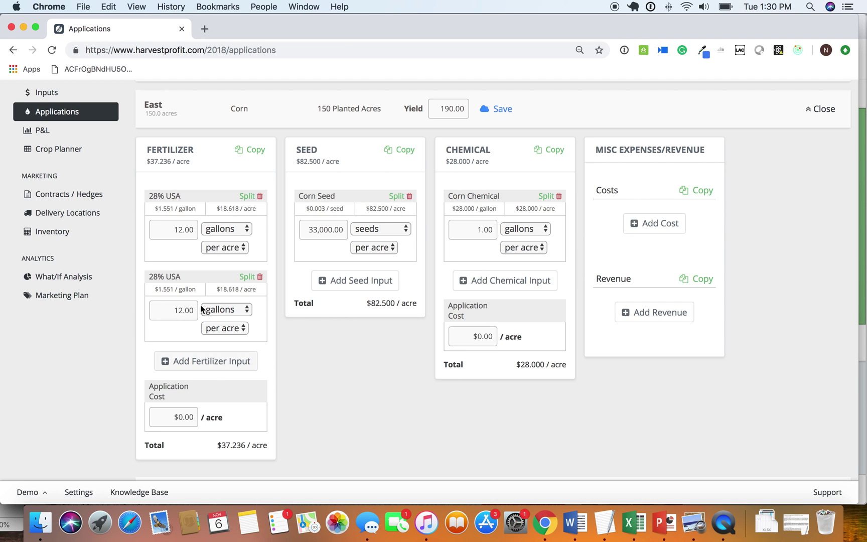
pyautogui.doubleClick(476, 337)
pyautogui.write('14')
pyautogui.click(475, 367)
pyautogui.click(503, 115)
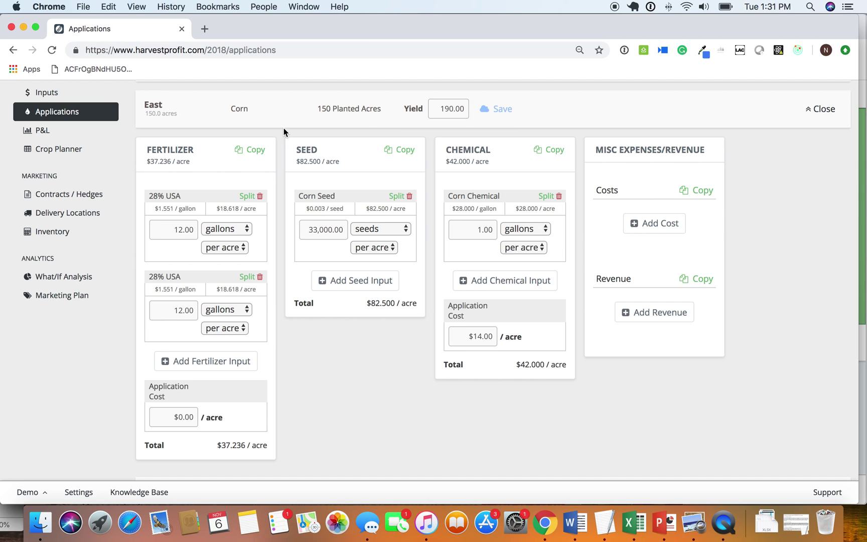
# Step: Copy East's fertilizer, seed and chemical plans to the West corn field
pyautogui.click(259, 154)
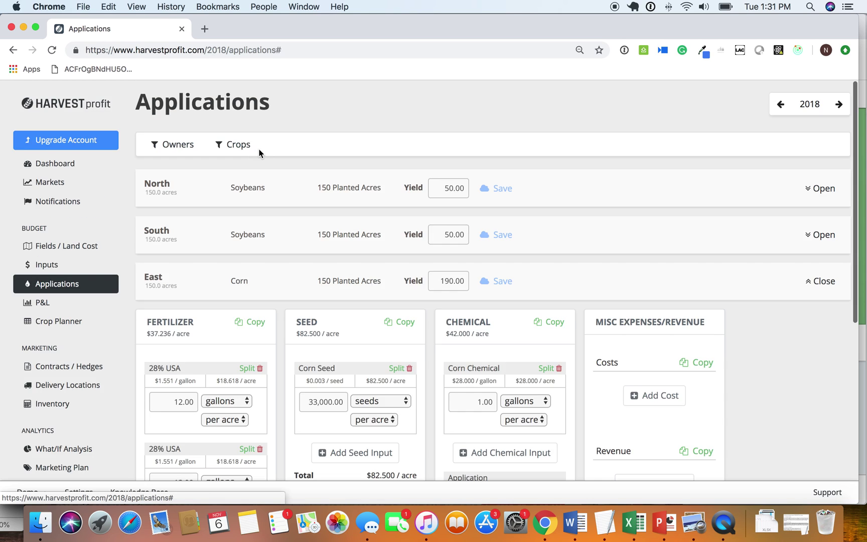
pyautogui.click(149, 193)
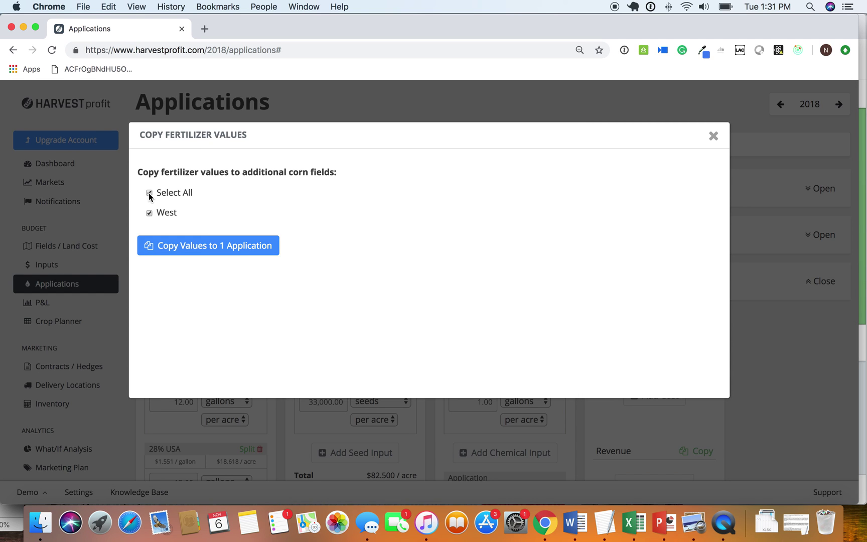
pyautogui.click(175, 250)
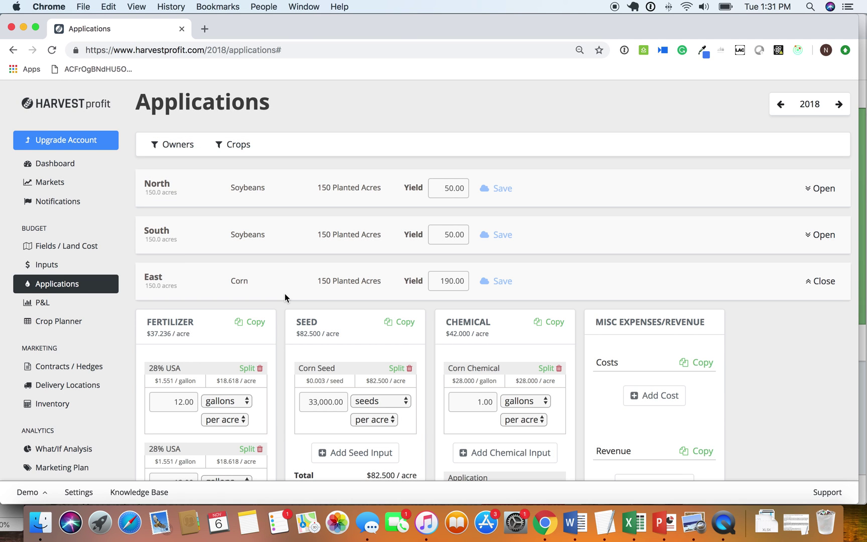
pyautogui.scroll(-3, 284, 294)
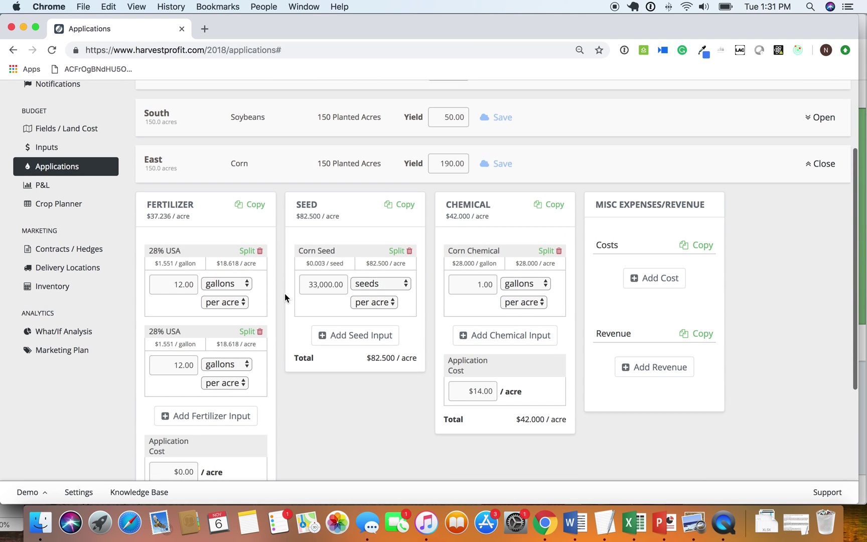
pyautogui.click(411, 205)
pyautogui.click(150, 194)
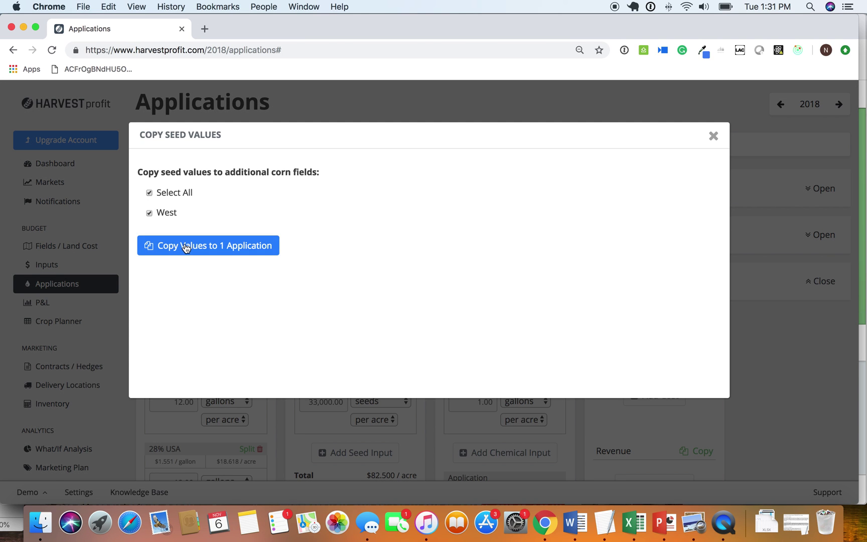
pyautogui.click(184, 246)
pyautogui.click(557, 326)
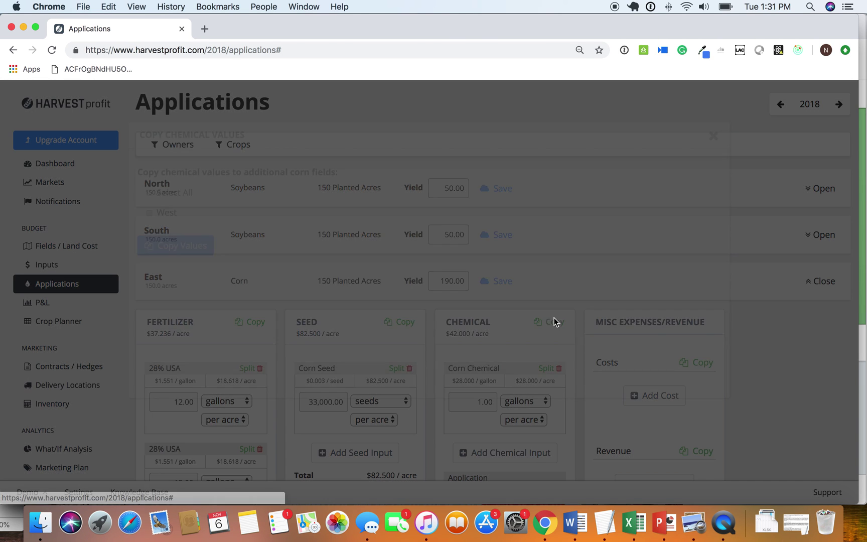
pyautogui.click(150, 193)
pyautogui.click(170, 254)
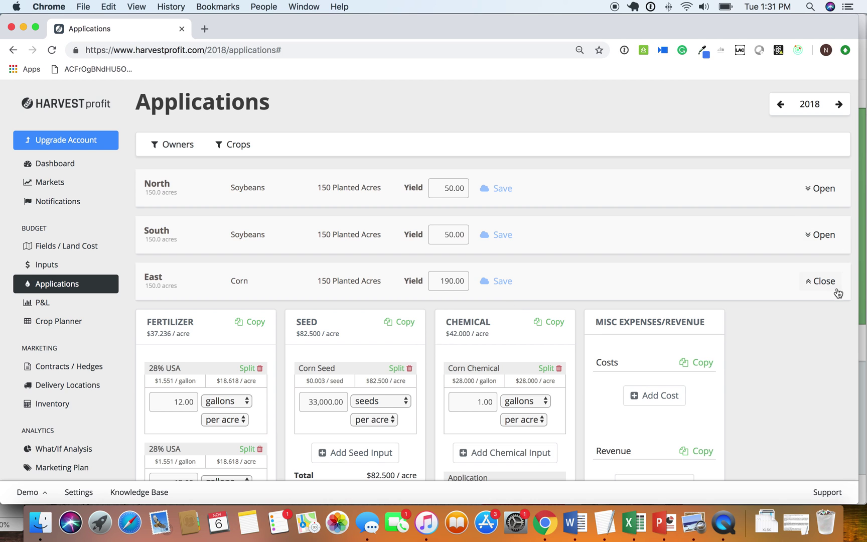
# Step: Check West's applications to confirm the copied values totalling $42.000/acre for chemicals
pyautogui.click(822, 281)
pyautogui.scroll(-2, 669, 317)
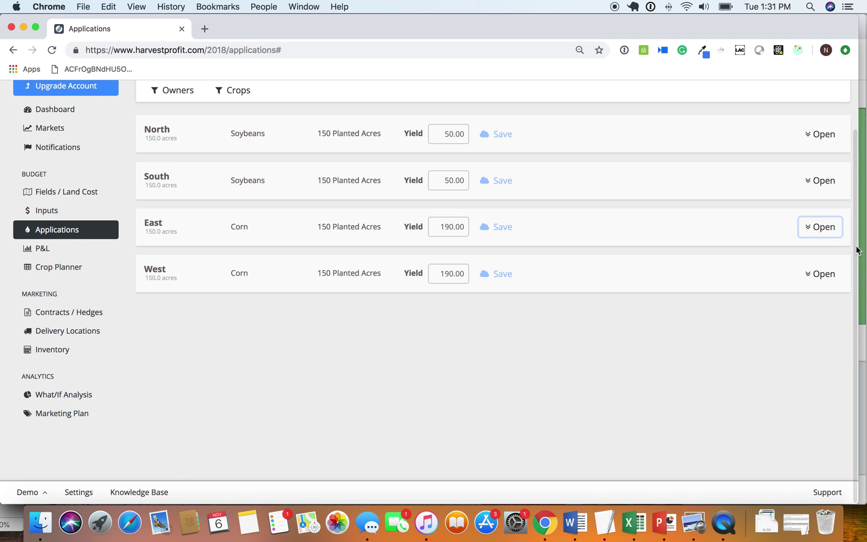
pyautogui.click(822, 274)
pyautogui.scroll(-5, 642, 324)
pyautogui.scroll(5, 641, 326)
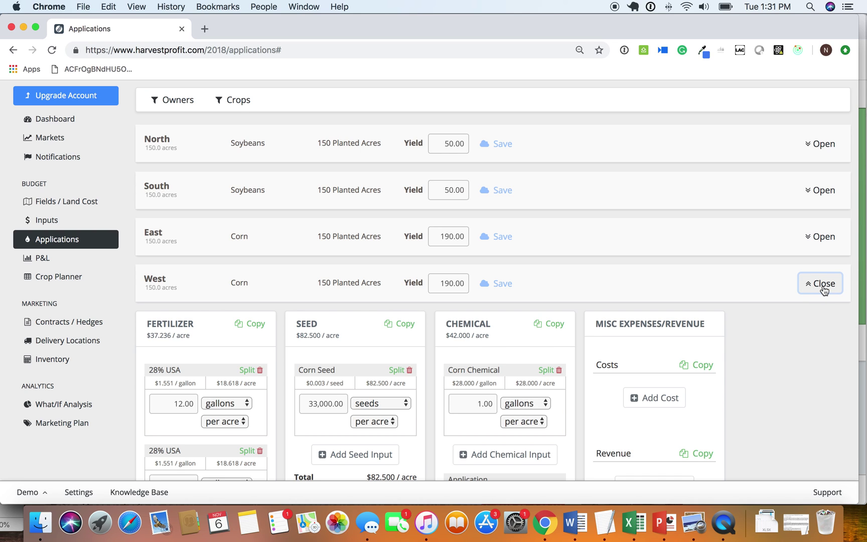
pyautogui.scroll(-2, 823, 287)
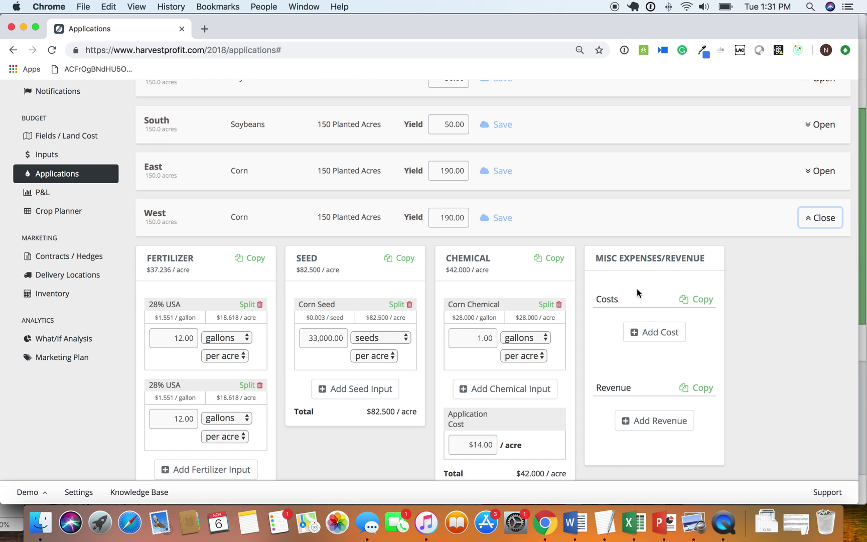
pyautogui.click(821, 217)
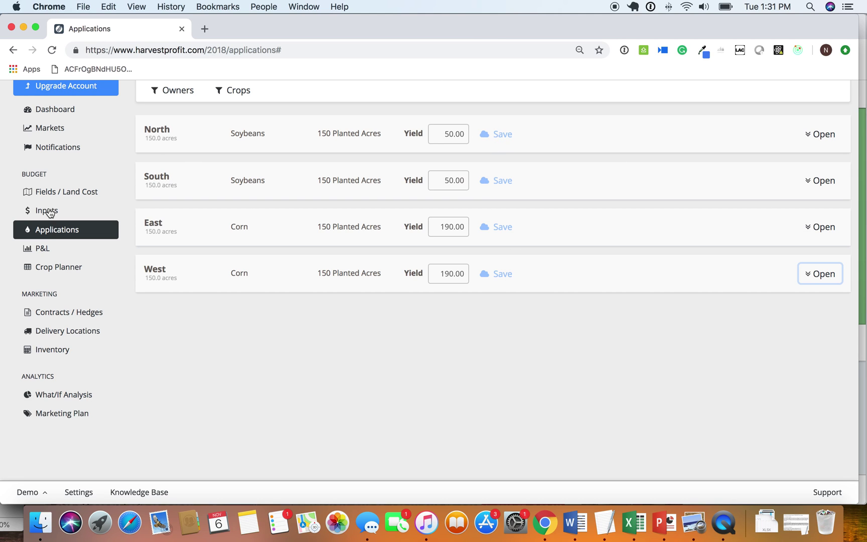
# Step: Open the P&L report and show the crop breakdown per acre: corn $193.30, soybeans $150.58
pyautogui.click(41, 251)
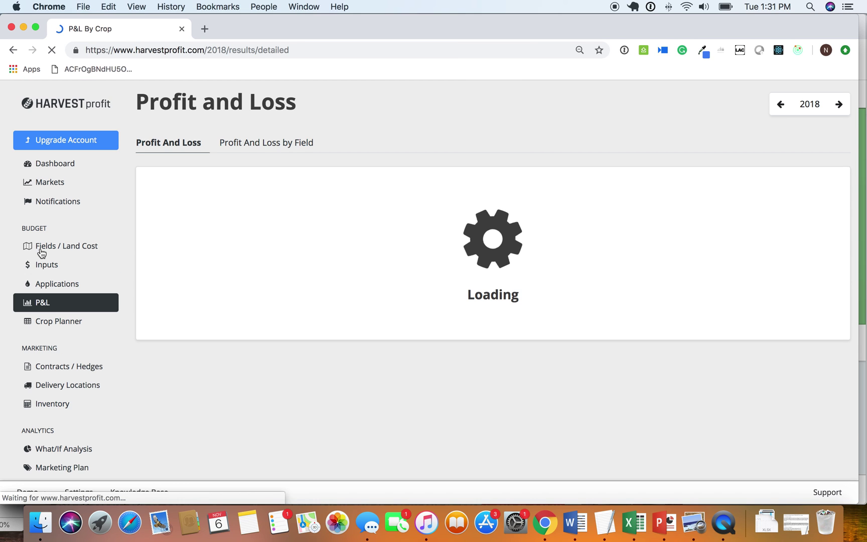
pyautogui.scroll(-6, 285, 293)
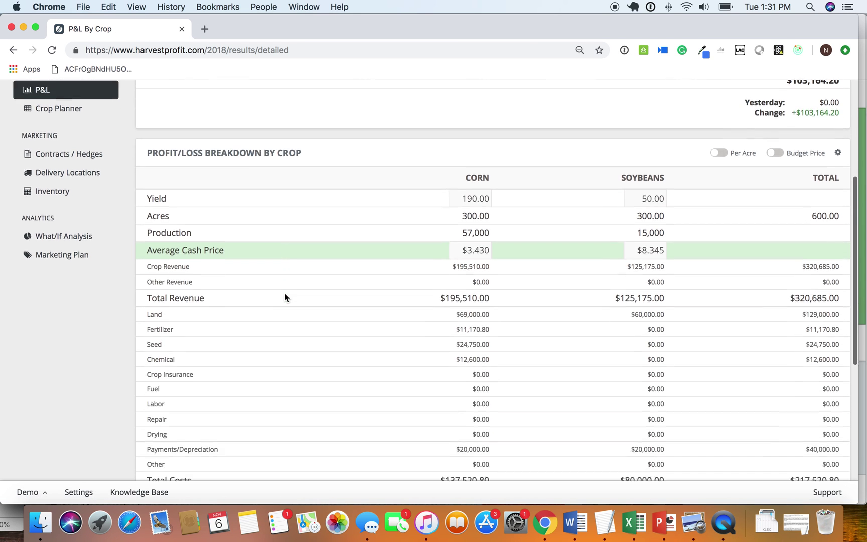
pyautogui.scroll(2, 284, 293)
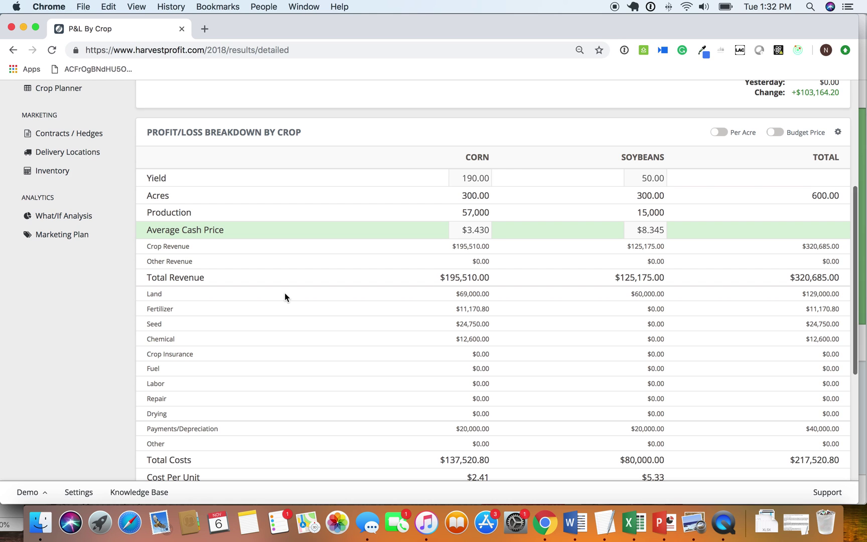
pyautogui.scroll(1, 284, 293)
pyautogui.scroll(2, 285, 294)
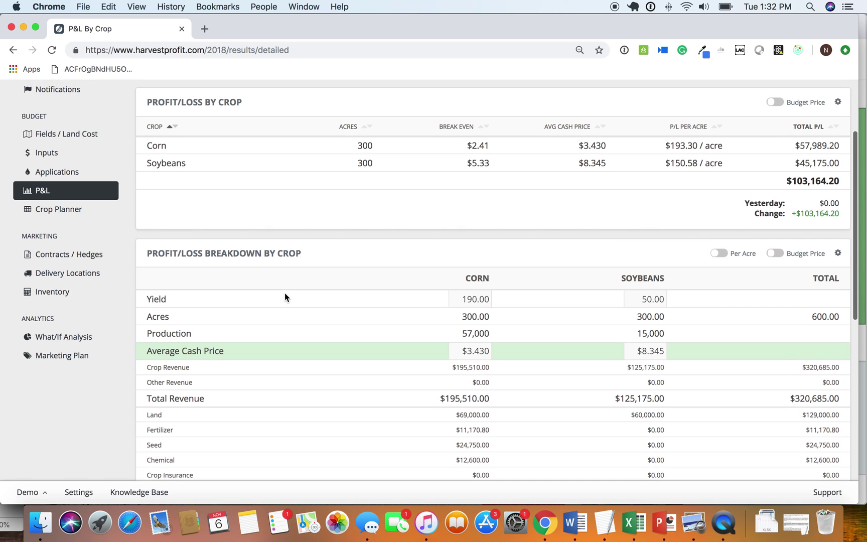
pyautogui.scroll(-1, 284, 294)
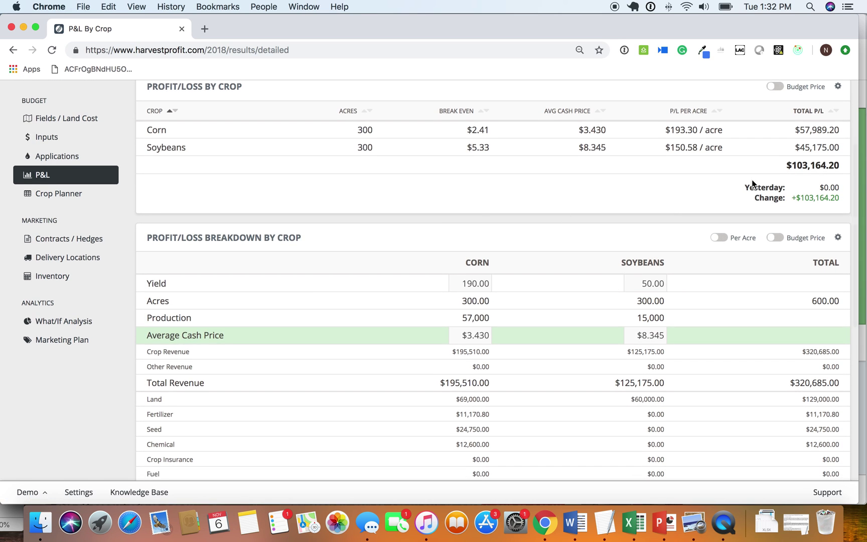
pyautogui.click(721, 238)
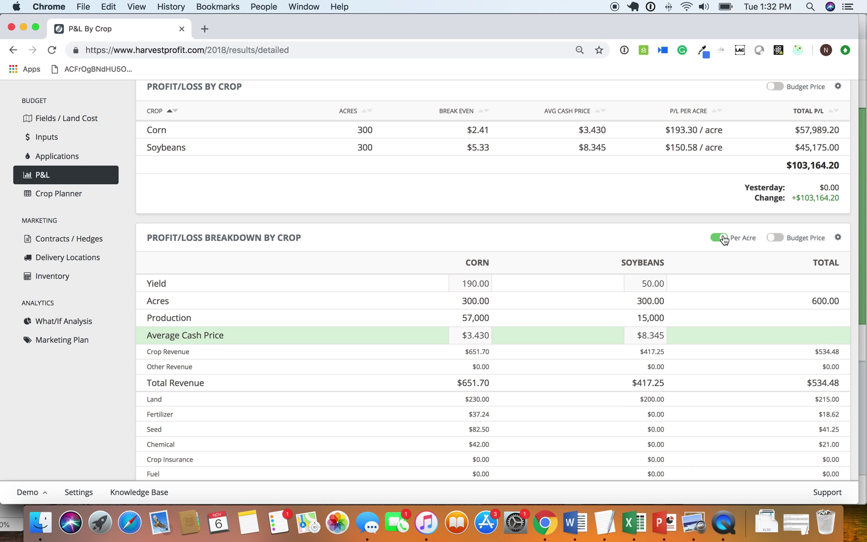
pyautogui.click(722, 238)
pyautogui.scroll(-3, 722, 236)
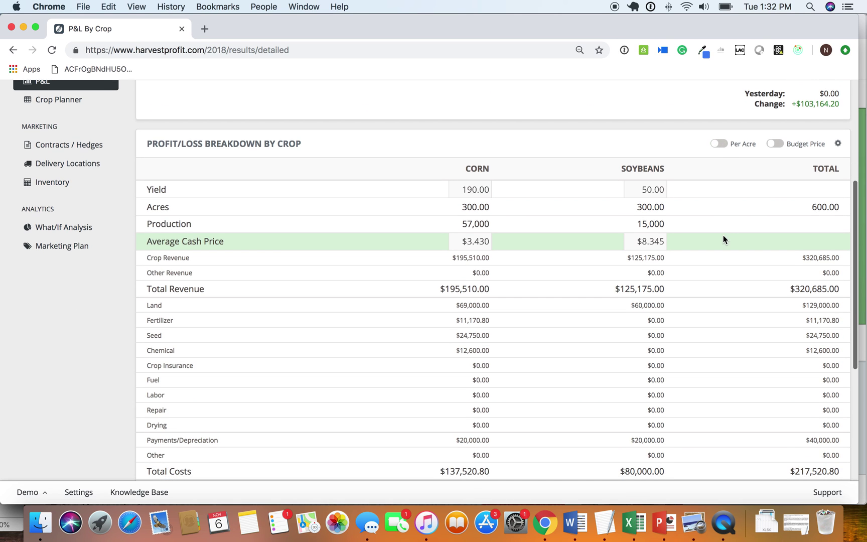
pyautogui.click(721, 144)
pyautogui.scroll(6, 721, 146)
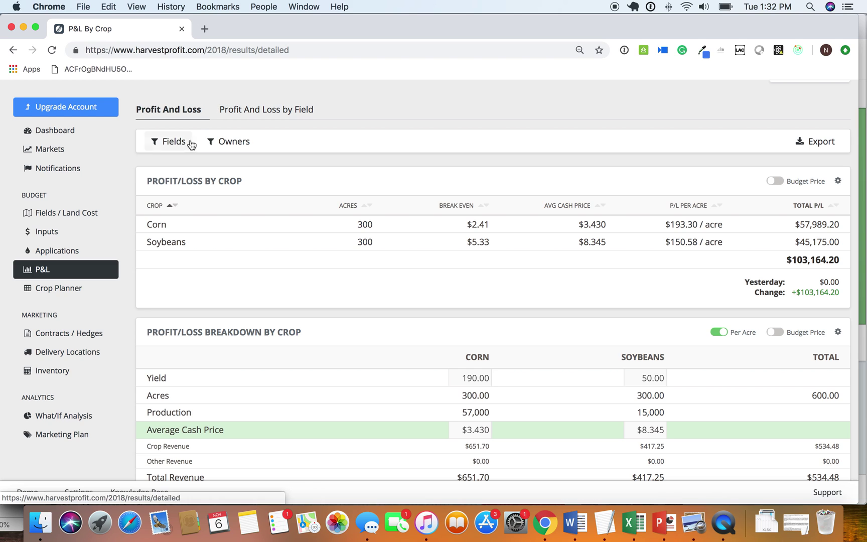
# Step: Look over the field and owner filter choices without applying any filter
pyautogui.click(185, 145)
pyautogui.click(185, 145)
pyautogui.click(234, 144)
pyautogui.click(235, 146)
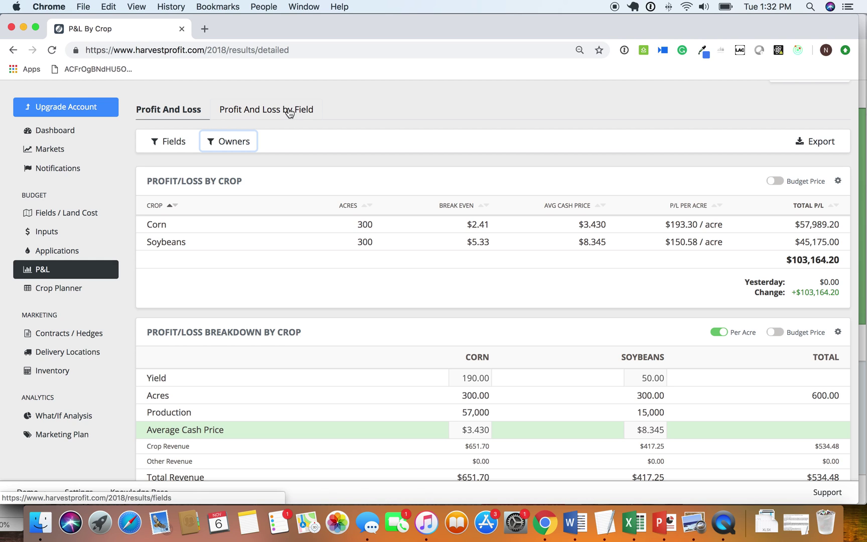
# Step: Check the Profit And Loss by Field view and its Export options, then return to by-crop
pyautogui.click(289, 112)
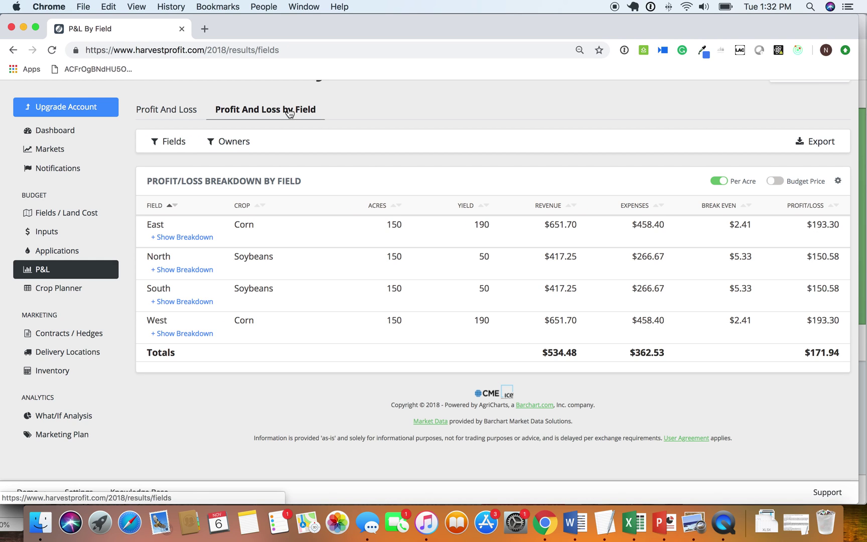
pyautogui.click(819, 141)
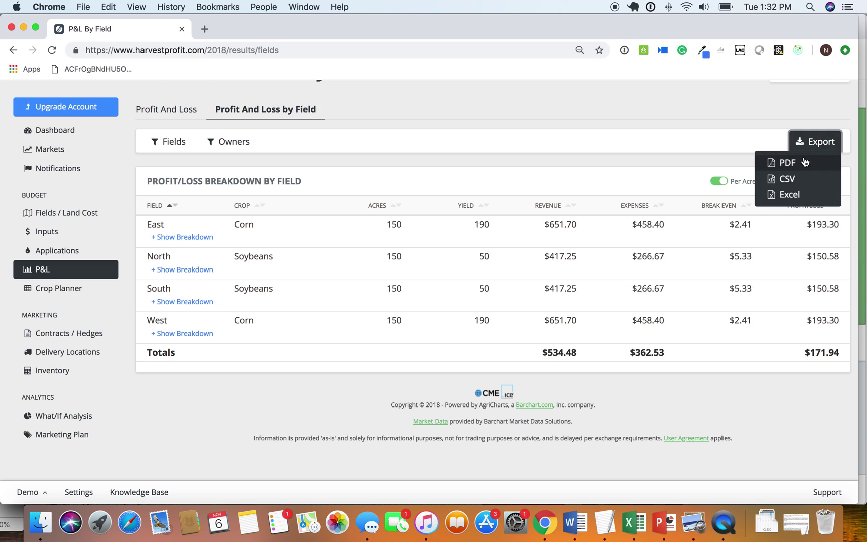
pyautogui.click(663, 142)
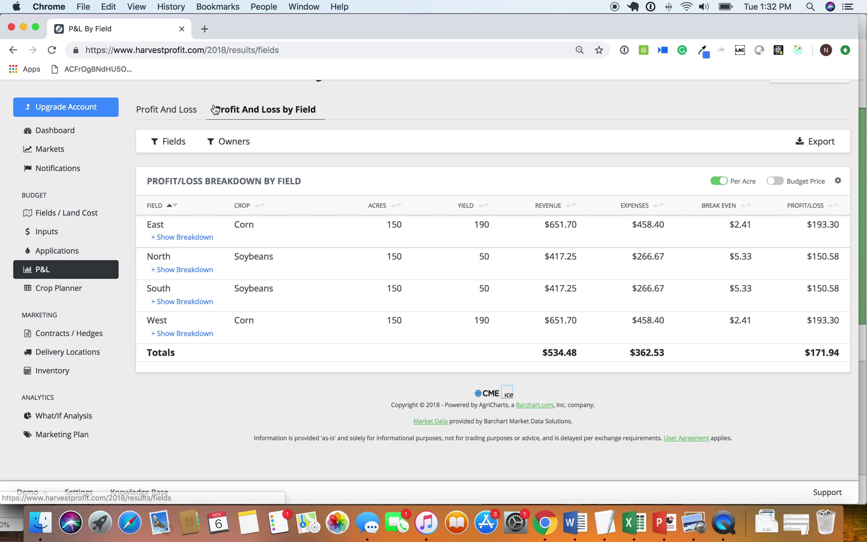
pyautogui.click(171, 111)
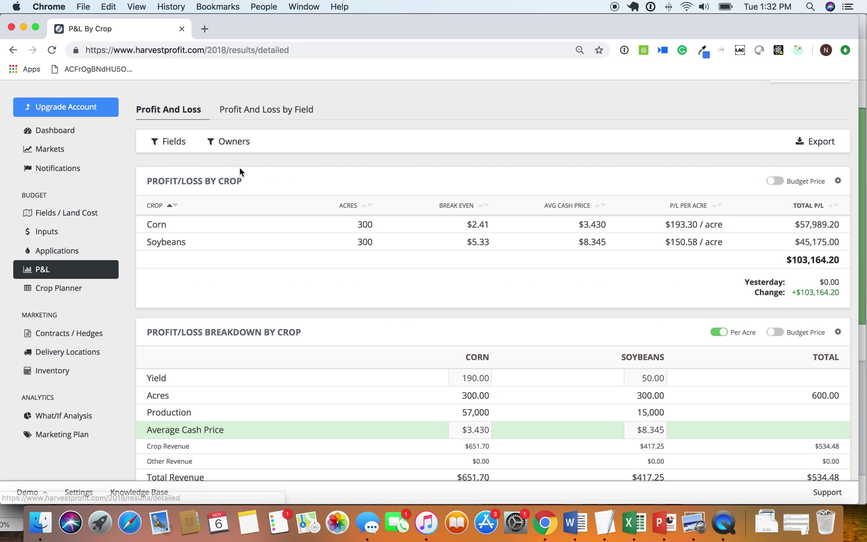
# Step: Leave the Corn Average Cash Price unchanged and go to the Corn contracts page
pyautogui.scroll(-10, 240, 171)
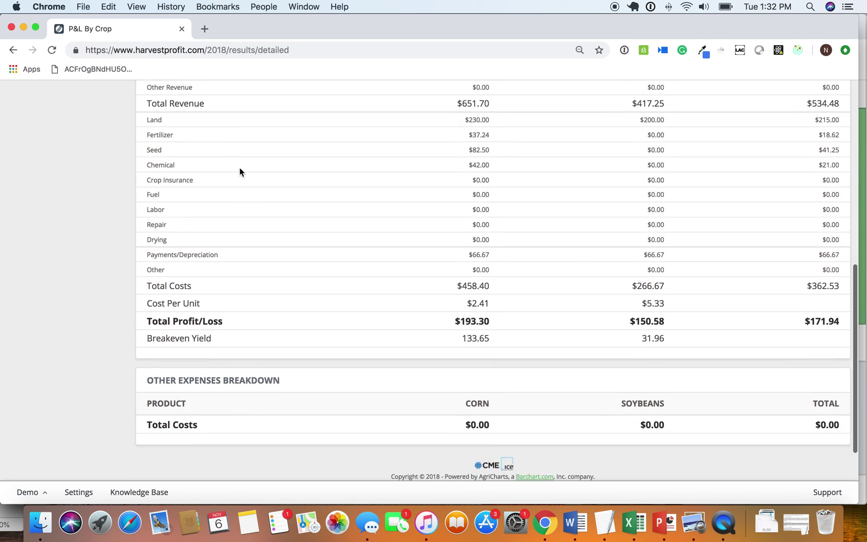
pyautogui.scroll(10, 240, 172)
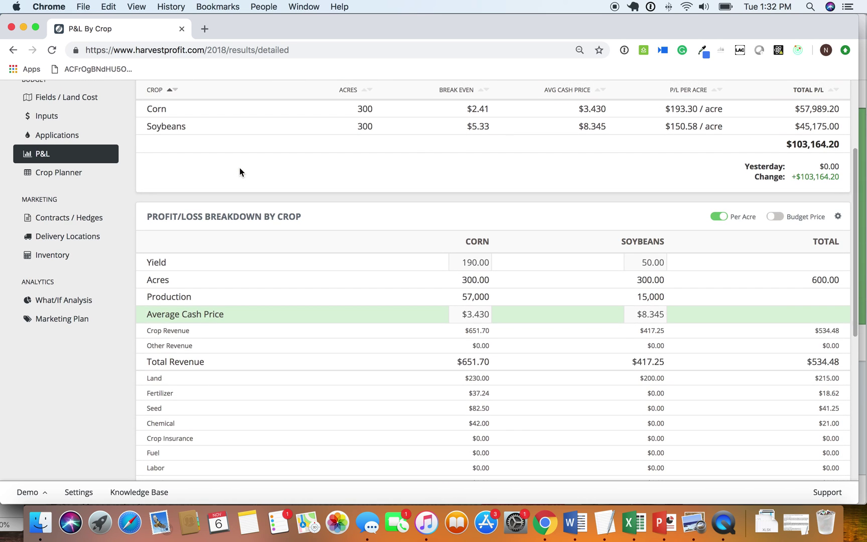
pyautogui.scroll(3, 240, 169)
pyautogui.scroll(-2, 239, 169)
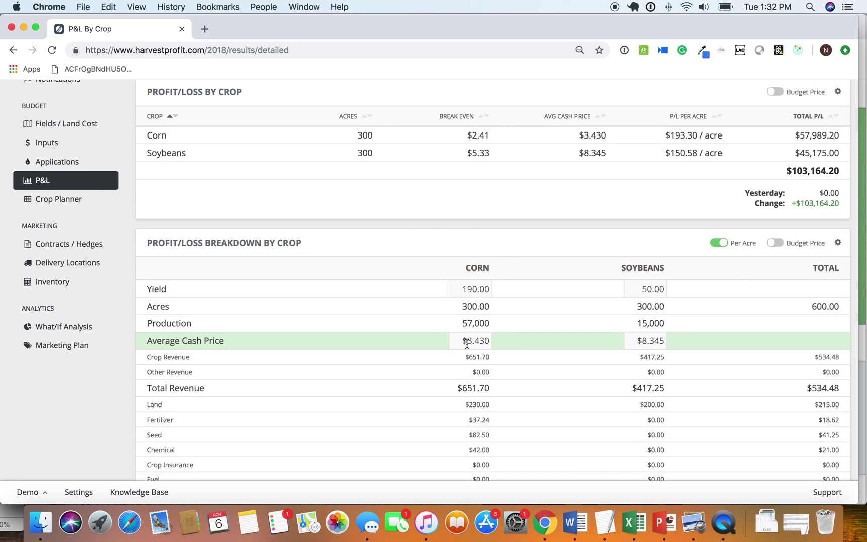
pyautogui.moveTo(467, 344); pyautogui.dragTo(504, 342)
pyautogui.press('Return')
pyautogui.click(76, 245)
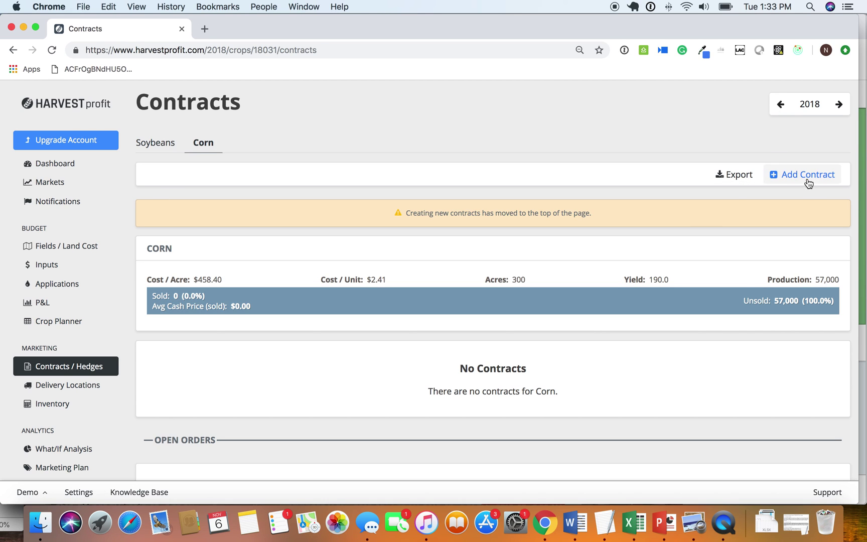
# Step: Start a new Forward contract for corn with Jul 2019 delivery
pyautogui.click(803, 174)
pyautogui.click(782, 219)
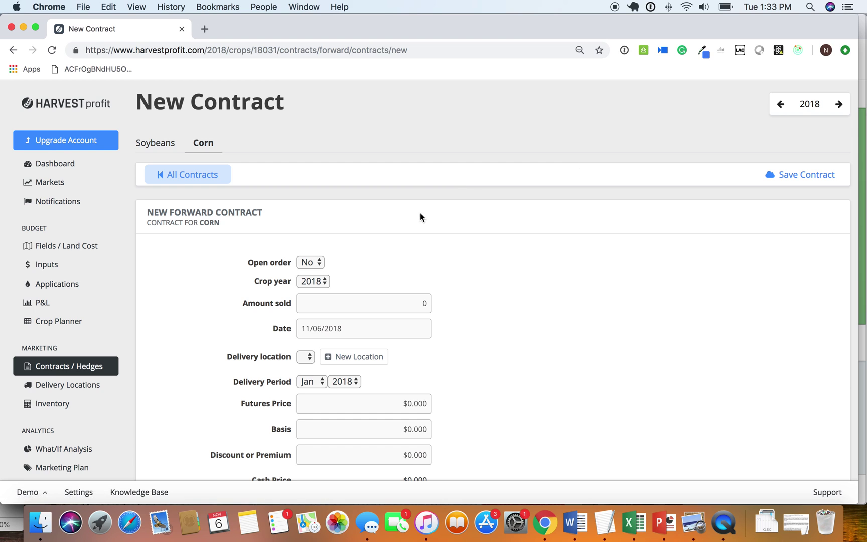
pyautogui.scroll(-2, 366, 272)
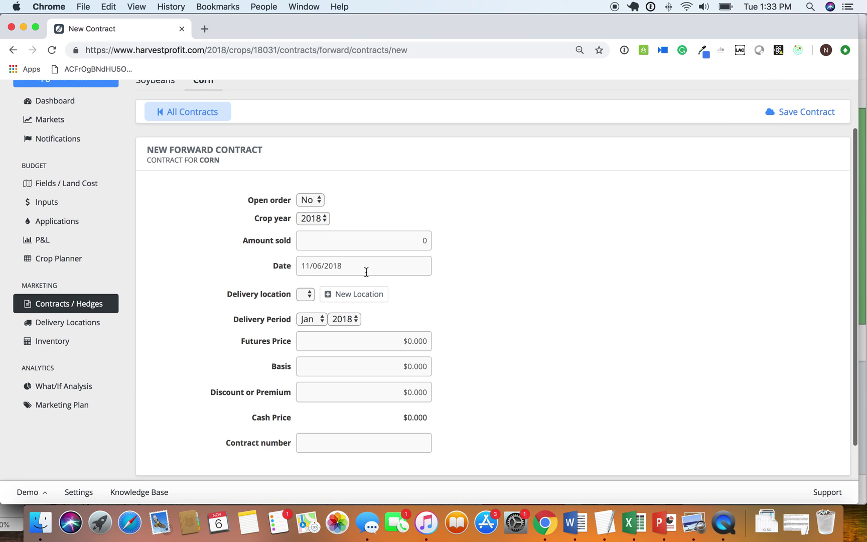
pyautogui.click(314, 319)
pyautogui.click(319, 391)
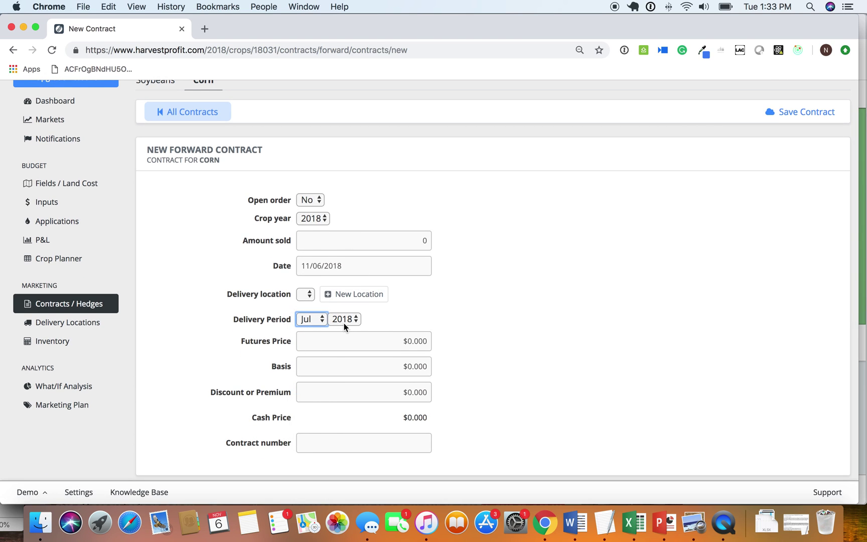
pyautogui.click(344, 321)
pyautogui.click(344, 334)
# Step: Enter a futures price of 4.20 and a basis of -.20
pyautogui.click(391, 344)
pyautogui.write('4.20')
pyautogui.click(406, 366)
pyautogui.write('-.020')
pyautogui.click(422, 366)
pyautogui.press('BackSpace')
pyautogui.press('BackSpace')
pyautogui.write('20')
pyautogui.tripleClick(529, 357)
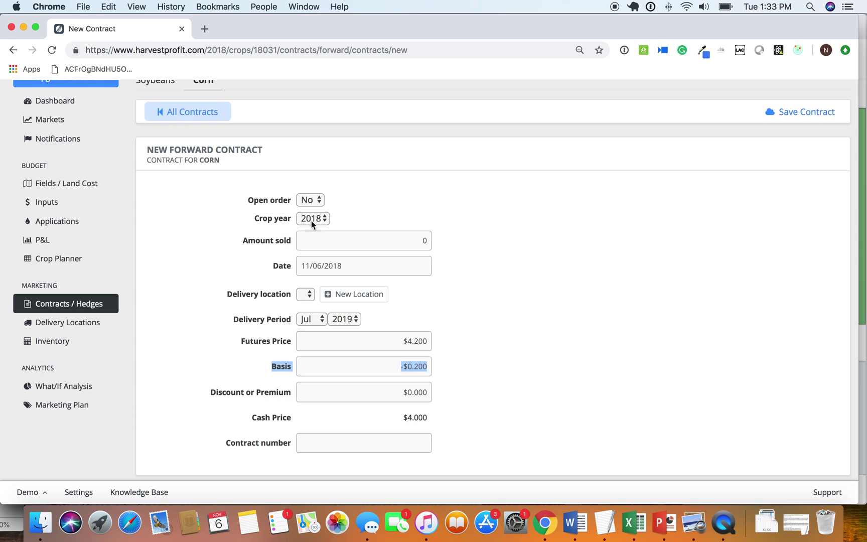
# Step: Set the amount sold to 20,000 bushels and save the contract at $4.00 cash
pyautogui.click(408, 245)
pyautogui.press('BackSpace')
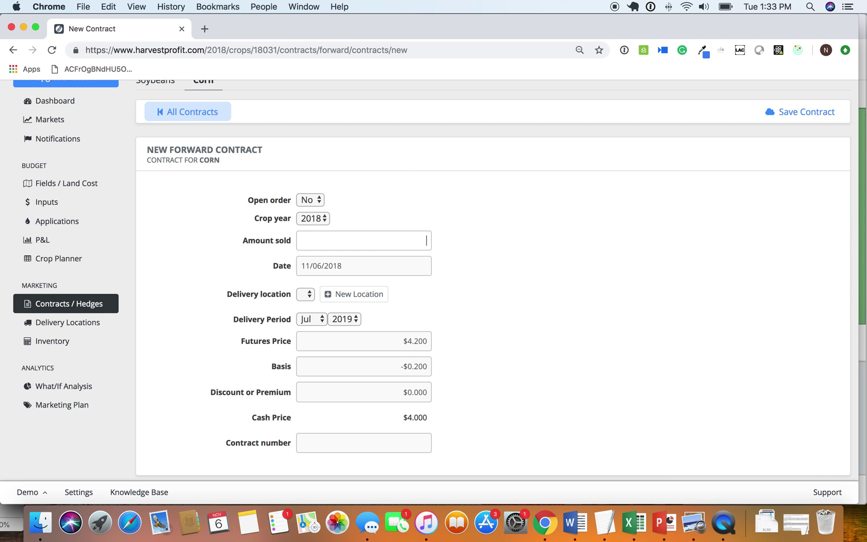
pyautogui.write('20000')
pyautogui.click(493, 245)
pyautogui.scroll(2, 465, 382)
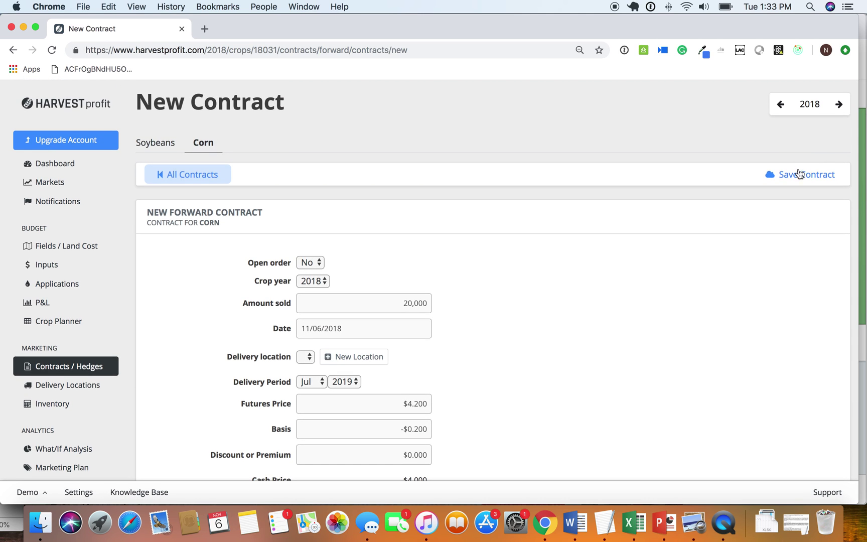
pyautogui.click(800, 174)
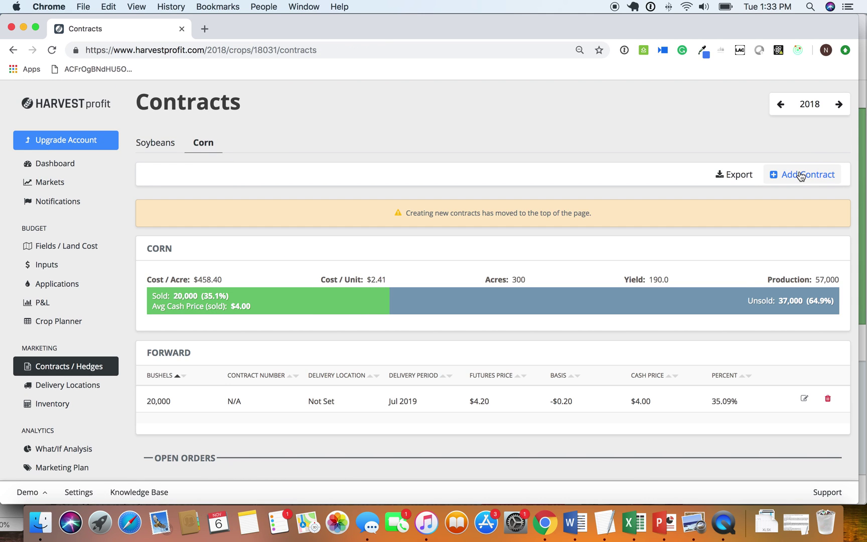
pyautogui.moveTo(362, 309); pyautogui.dragTo(230, 307)
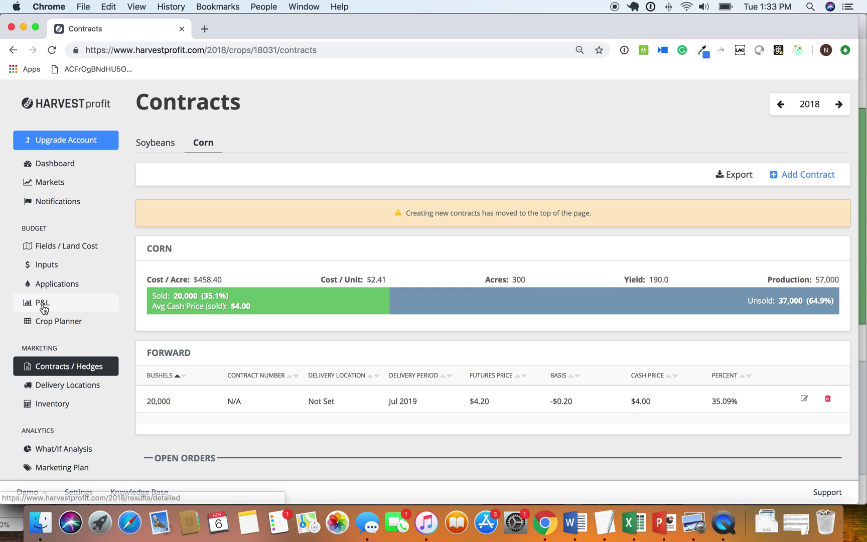
pyautogui.click(43, 306)
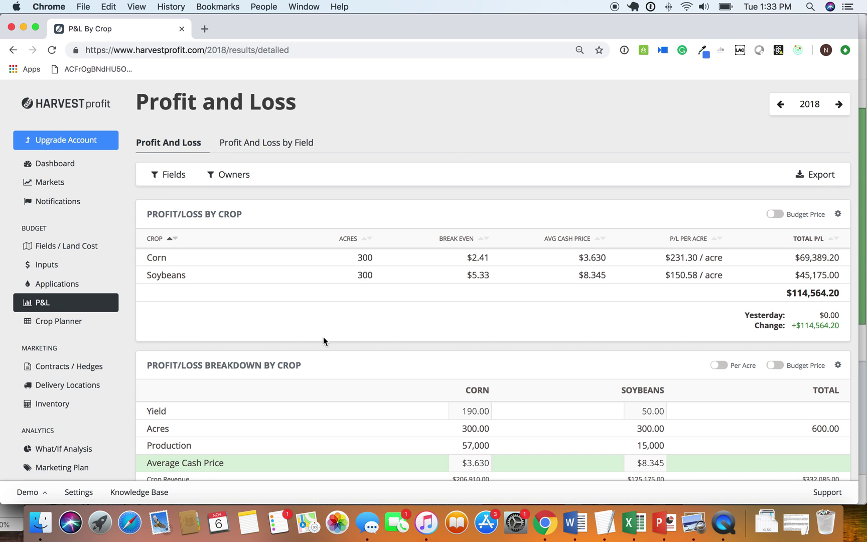
# Step: Point out corn's updated $3.630 average cash price in the P&L by crop
pyautogui.scroll(-3, 323, 337)
pyautogui.click(466, 309)
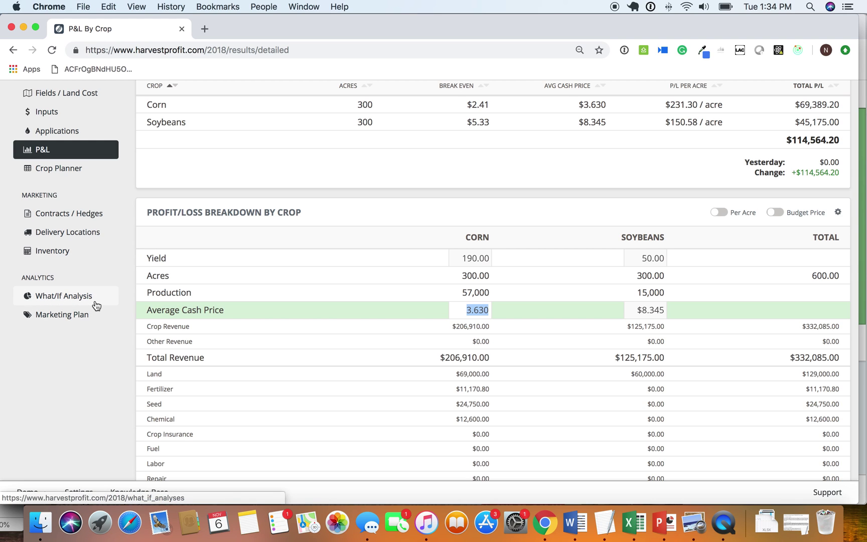
pyautogui.click(46, 318)
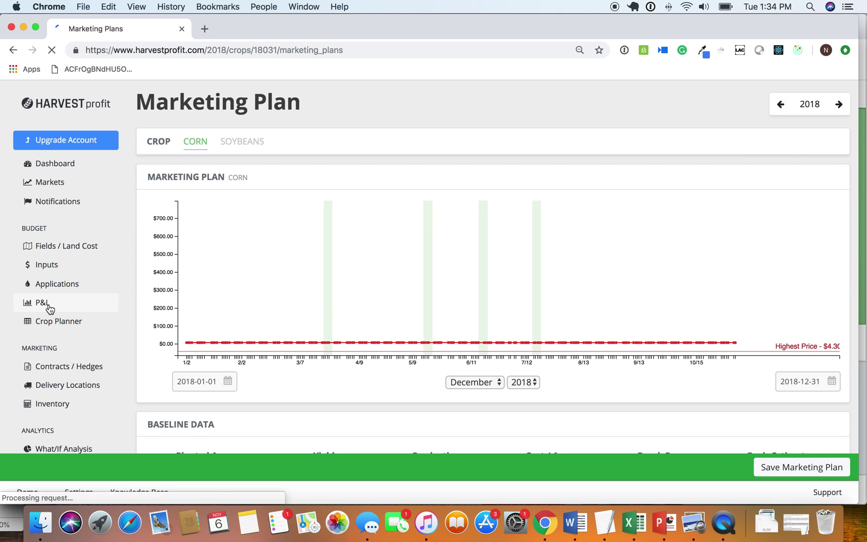
pyautogui.click(49, 305)
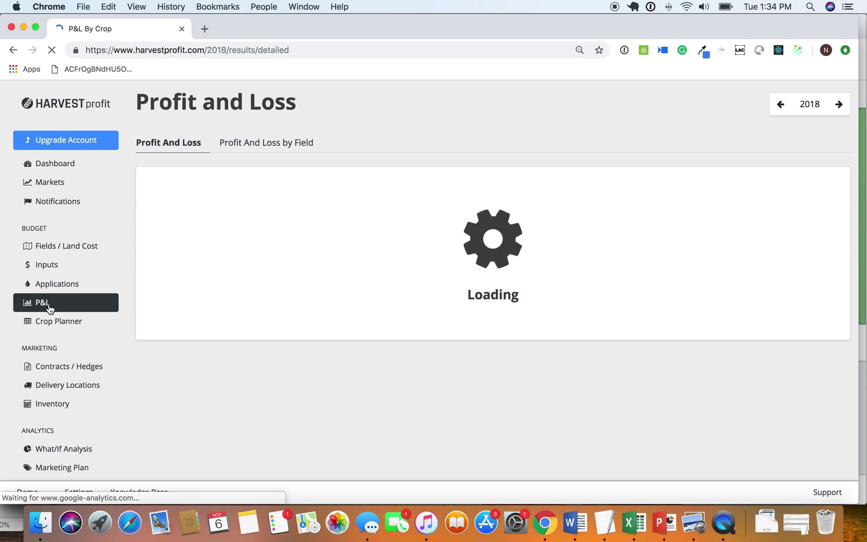